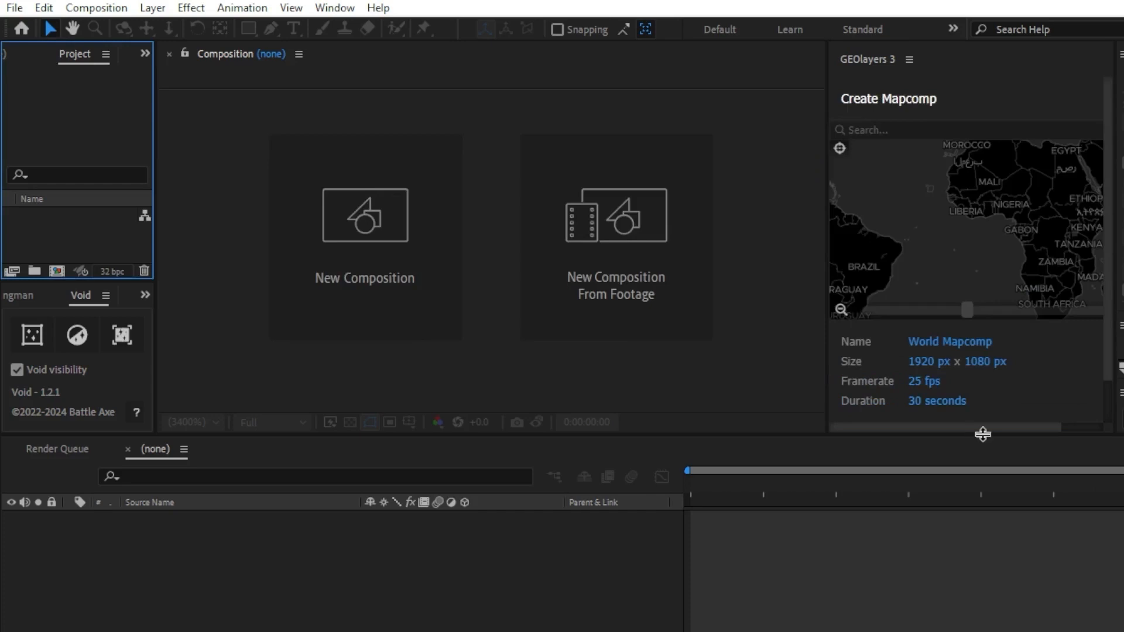
Step: Enlarge the GEOlayers 3 panel and create World Mapcomp with the Bing Aerial imagery style
left_click_drag(982, 433, 988, 510)
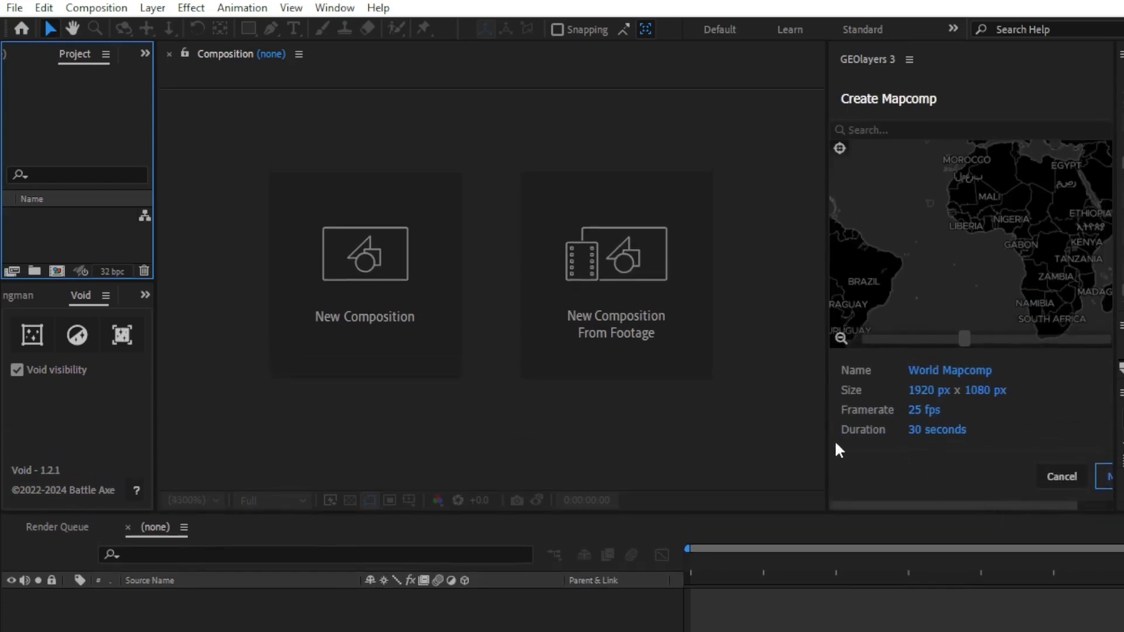
left_click_drag(827, 442, 761, 443)
left_click(1082, 490)
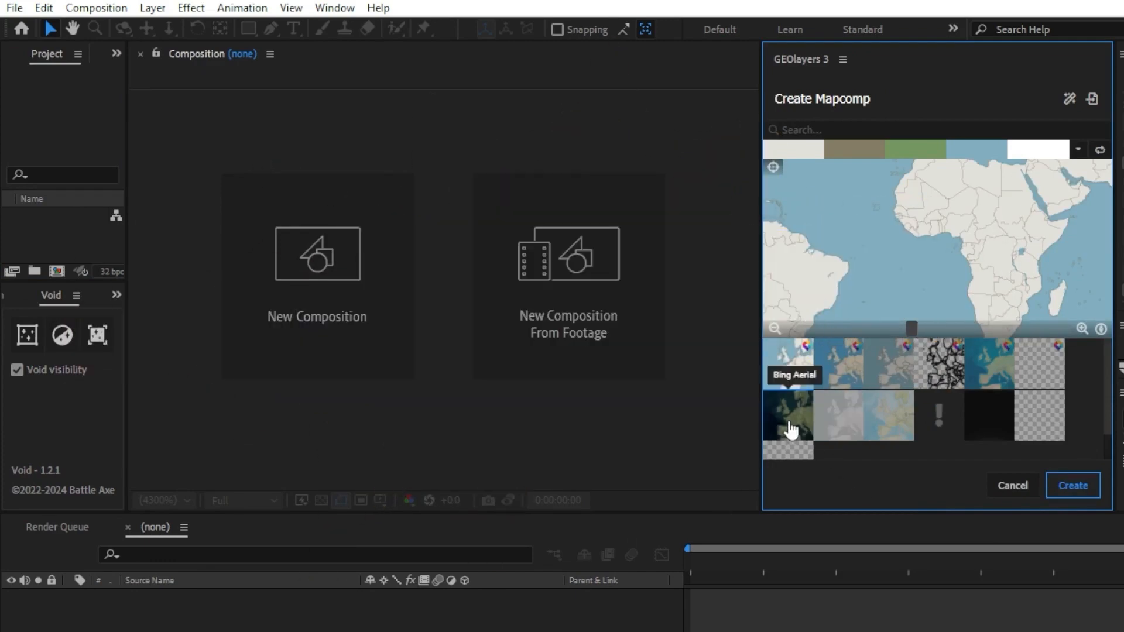
left_click(790, 428)
left_click(1069, 486)
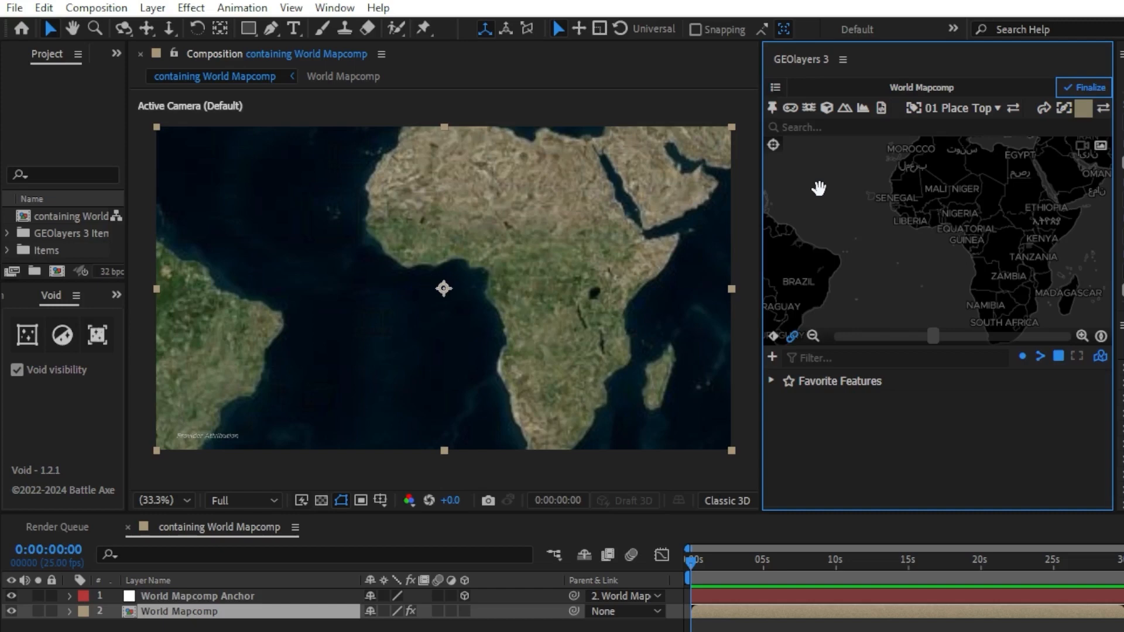
Step: Search for Lebanon and Israel and add both country features to the feature browser
left_click(803, 129)
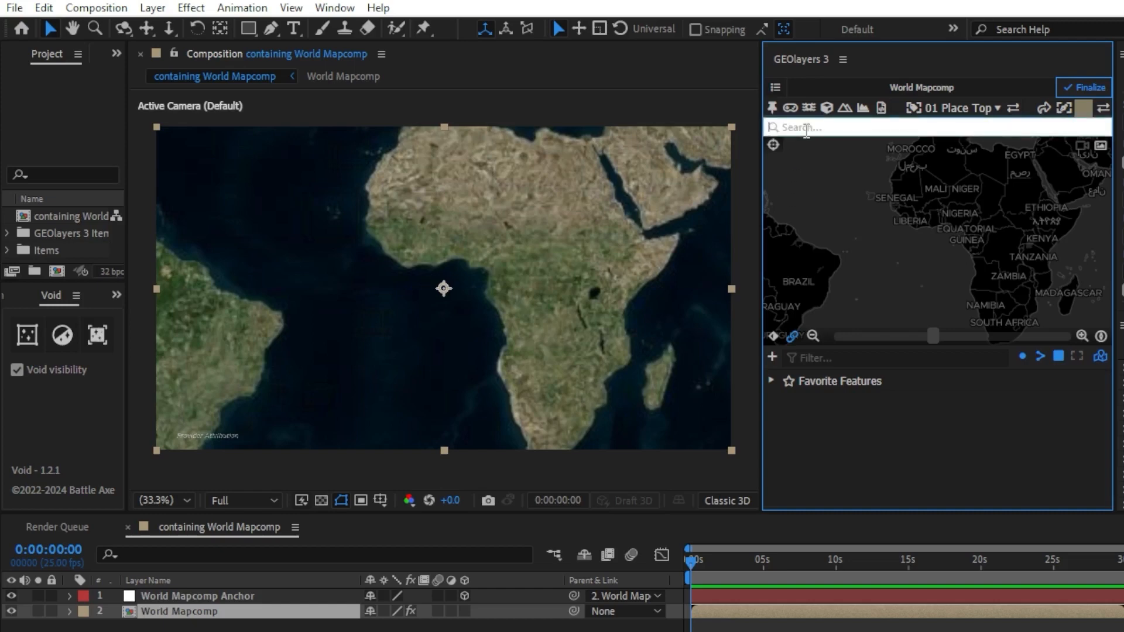
type("Lebanon")
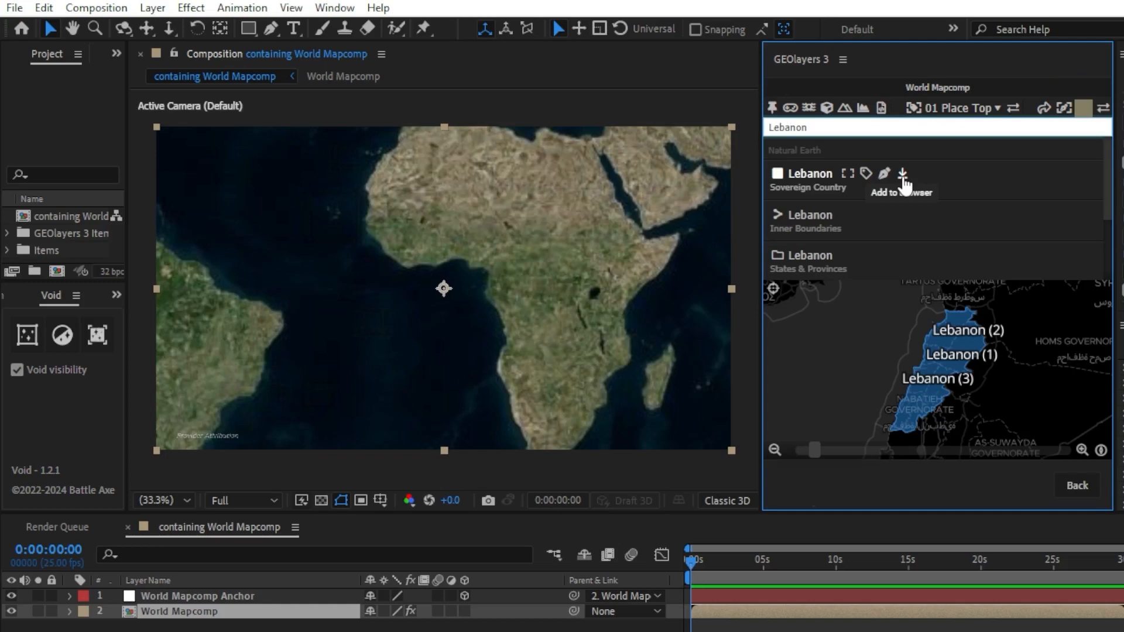
left_click(903, 175)
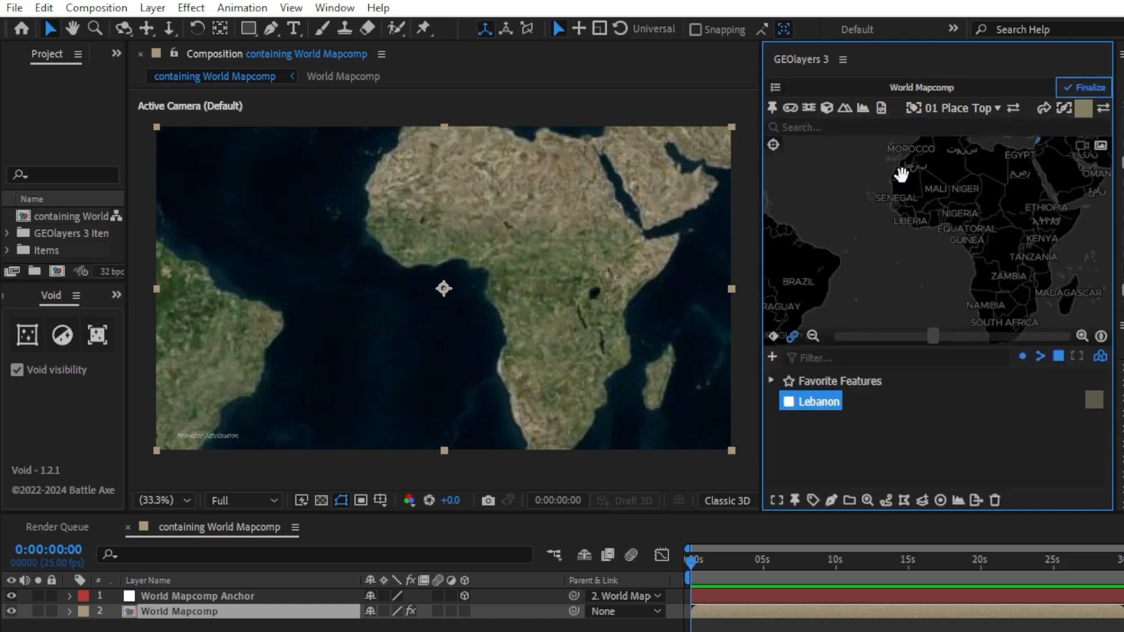
left_click(807, 126)
type("Israel")
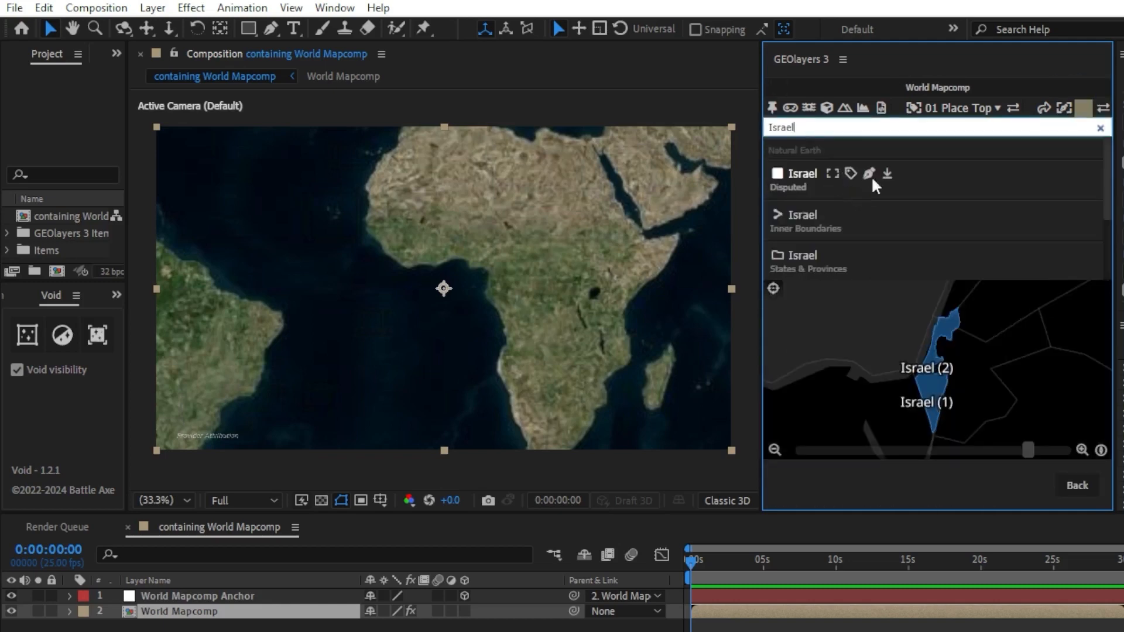
left_click(887, 175)
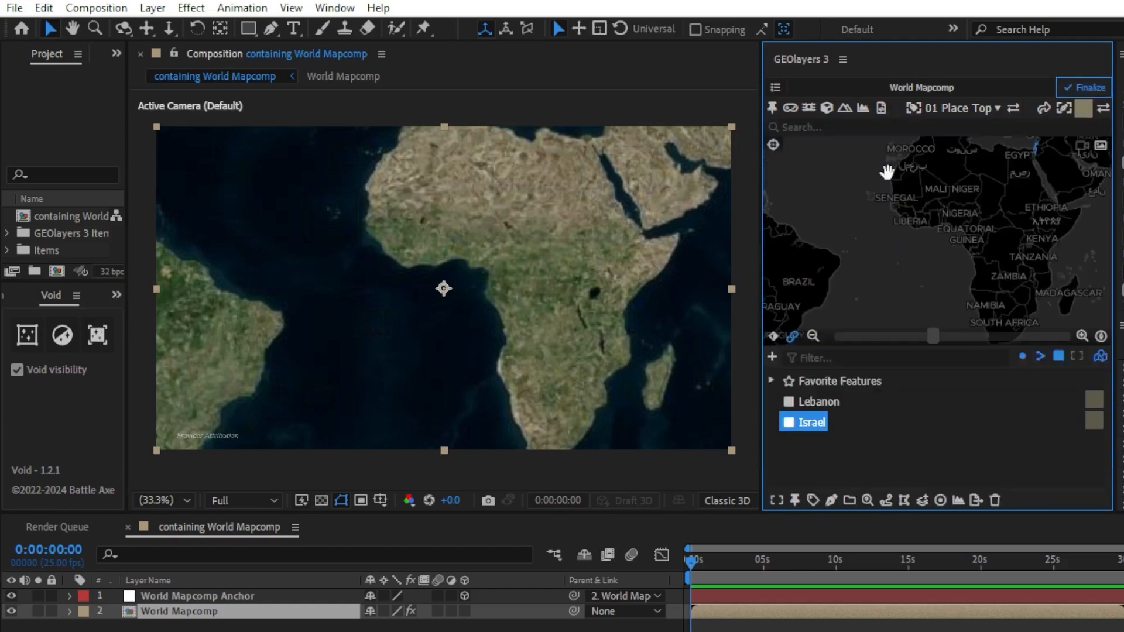
Step: Fit the map view to the Lebanon feature
left_click(823, 413)
left_click(819, 409)
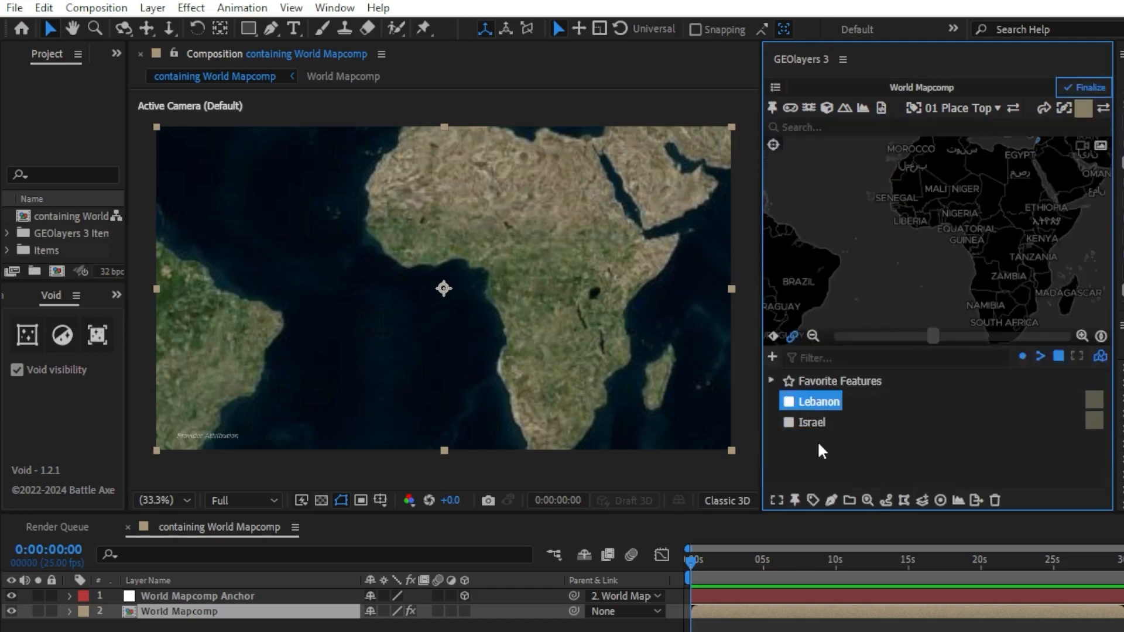
left_click(776, 500)
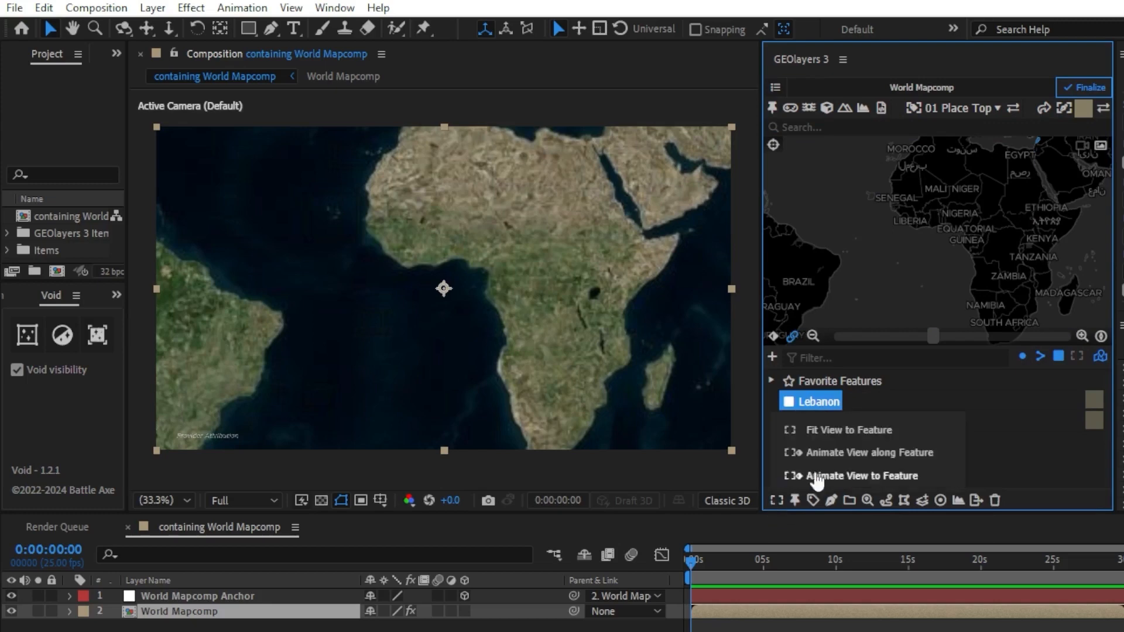
left_click(828, 431)
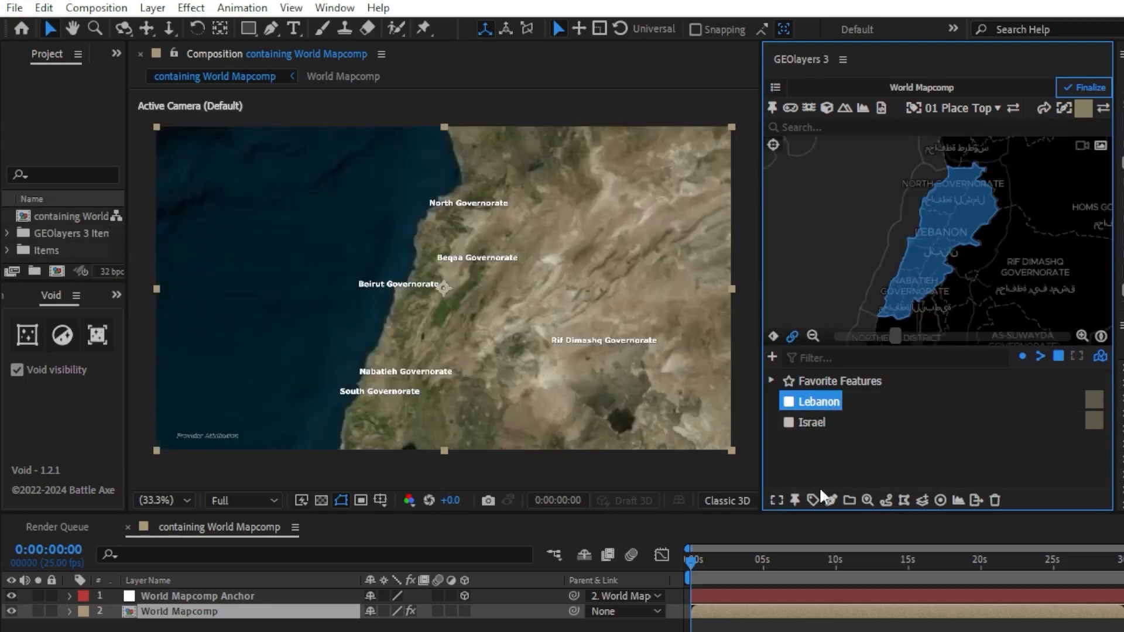
Step: Add a label to the Lebanon feature and another to the Israel feature
left_click(813, 501)
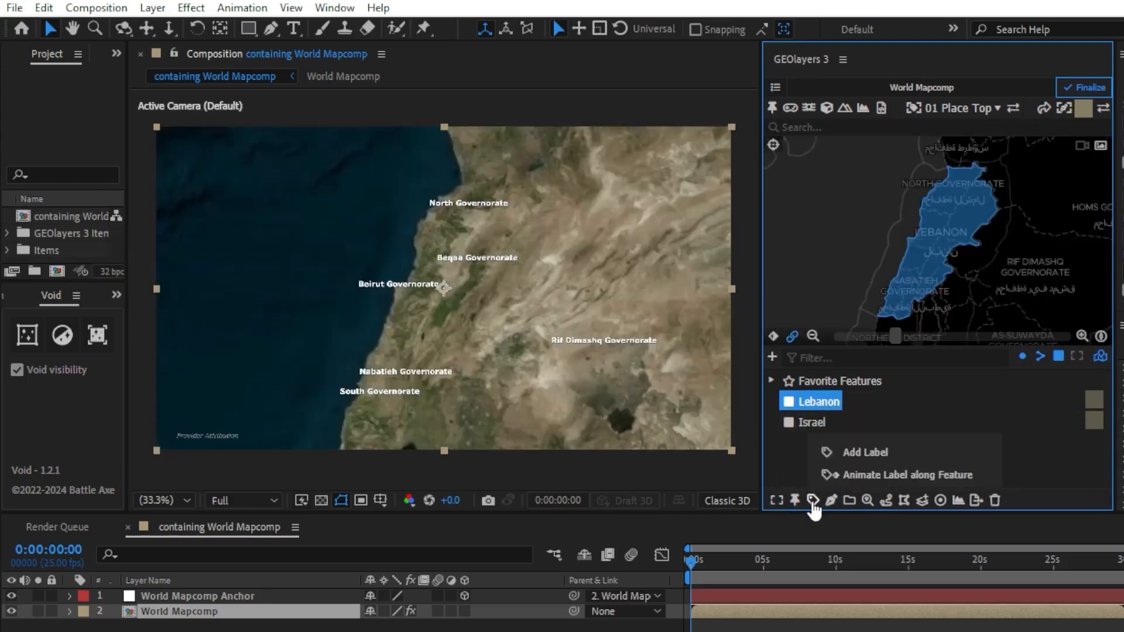
left_click(860, 452)
left_click(1074, 221)
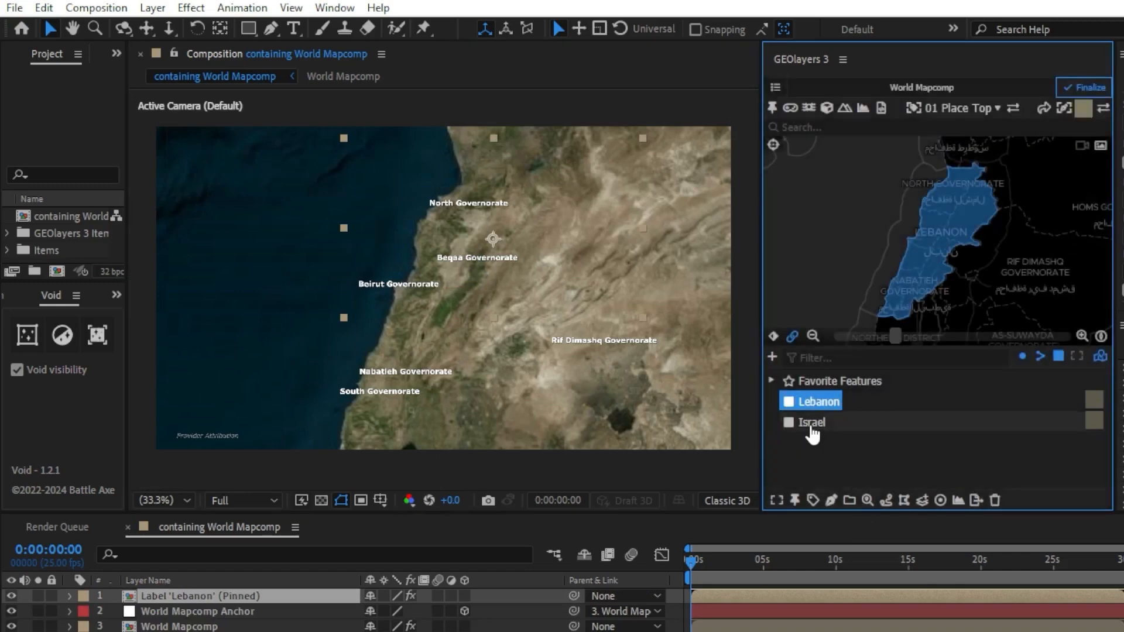
left_click(811, 422)
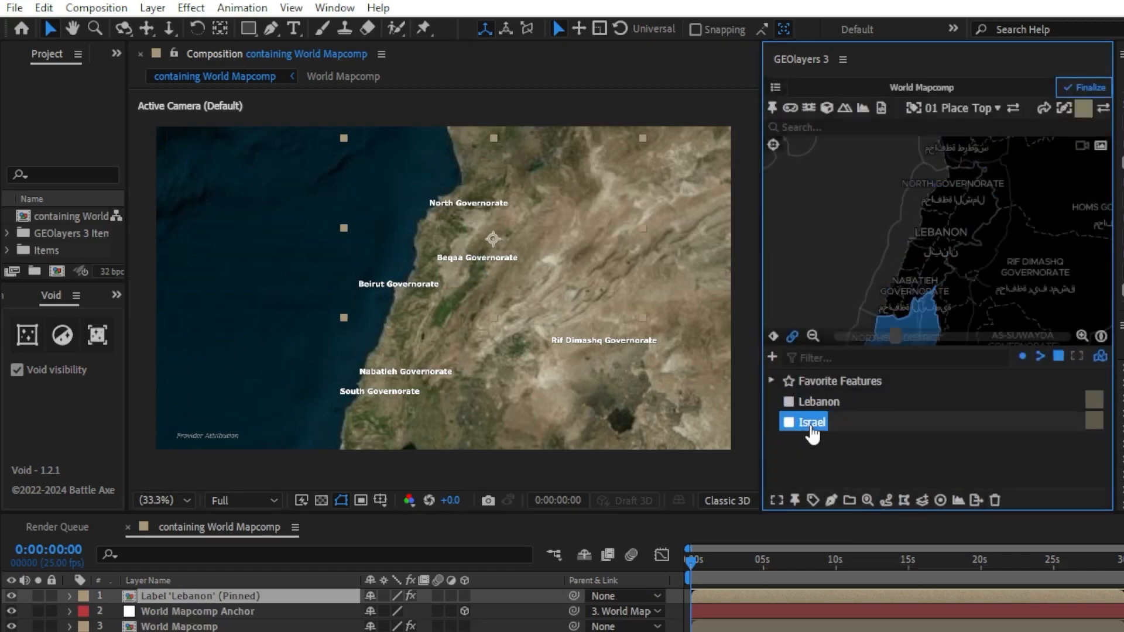
left_click(812, 501)
left_click(864, 453)
left_click(1076, 248)
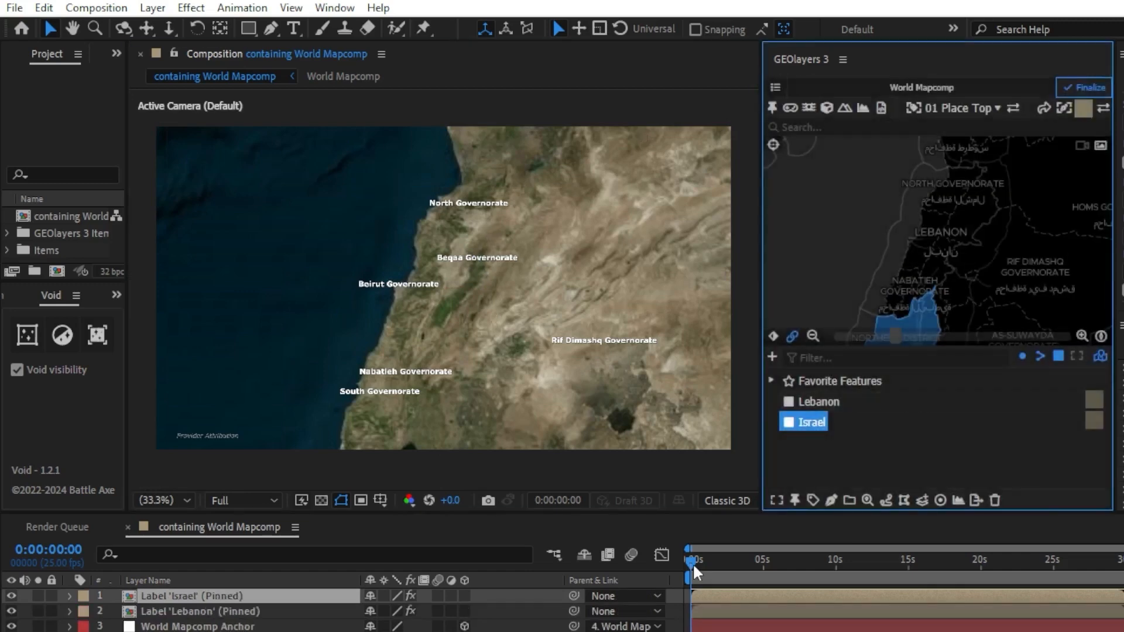
Step: Set the current time to 0:00:01:01 and turn off World Mapcomp's built-in place-name labels
left_click_drag(692, 563, 708, 567)
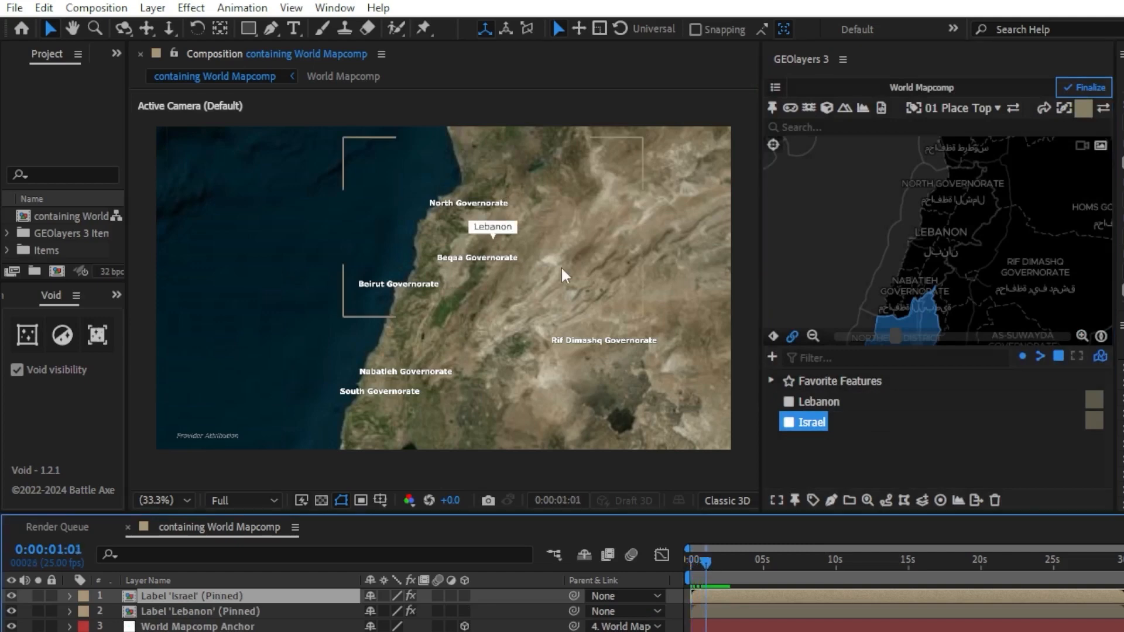
left_click(876, 443)
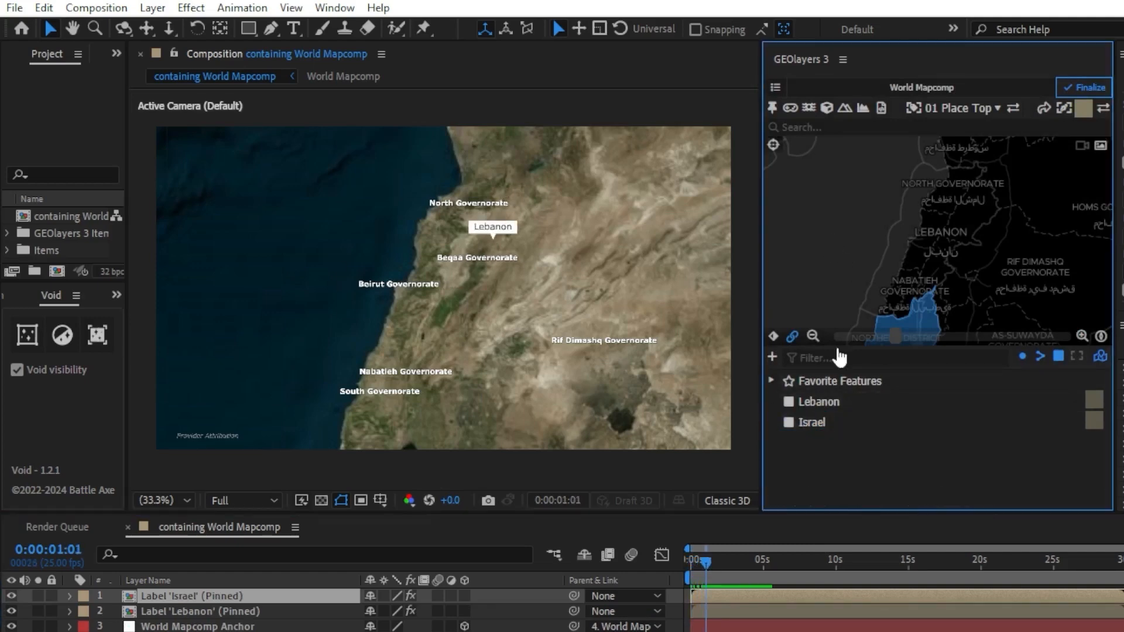
left_click(775, 89)
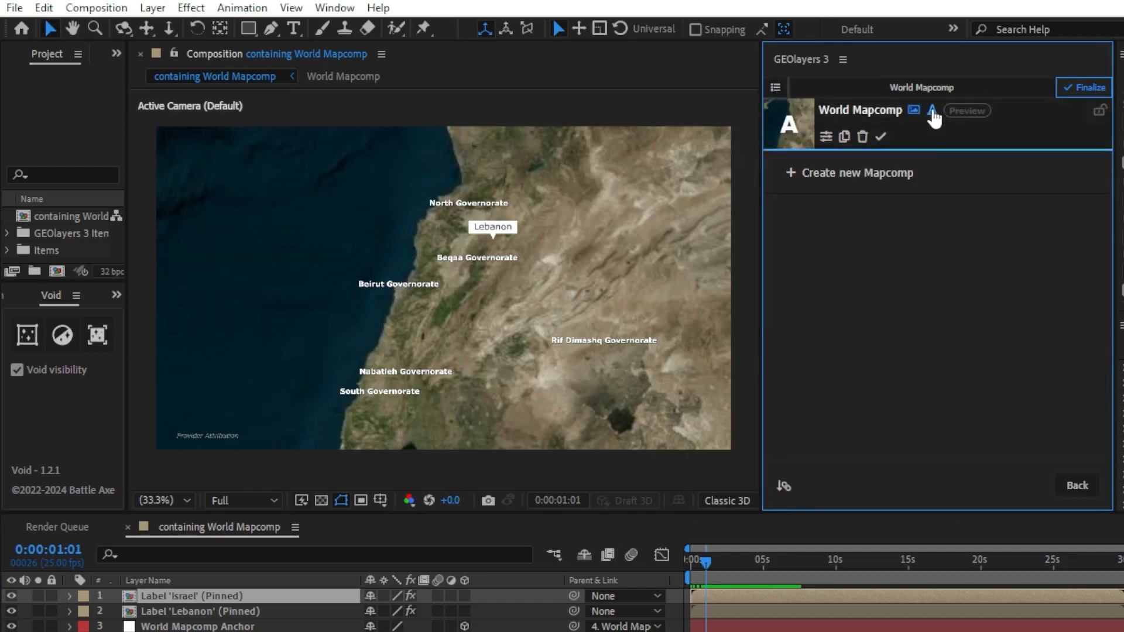
left_click(932, 111)
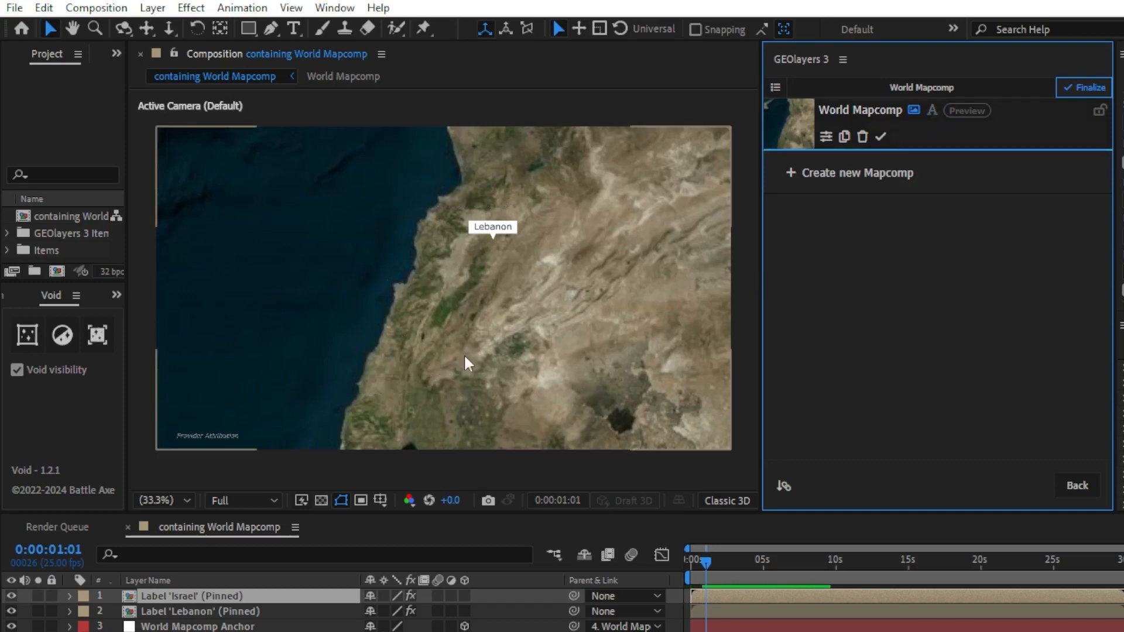
Step: Set the provider attribution in World Mapcomp's settings to none and apply the change
left_click(826, 138)
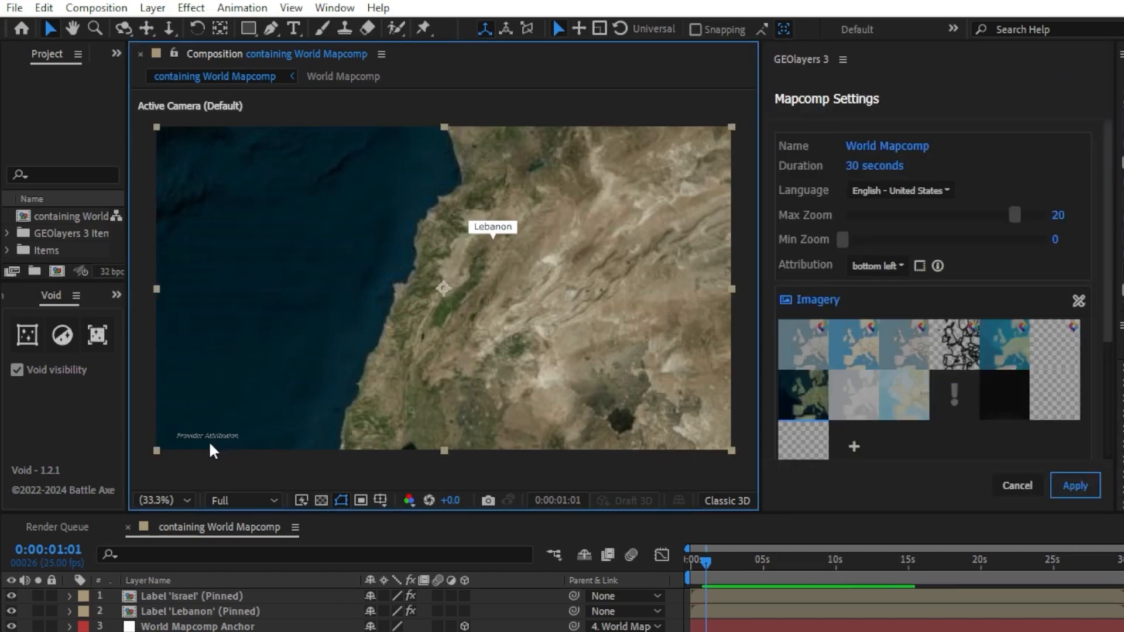
scroll(210, 444, "up", 3)
key("h")
left_click_drag(211, 445, 427, 117)
left_click_drag(301, 431, 499, 168)
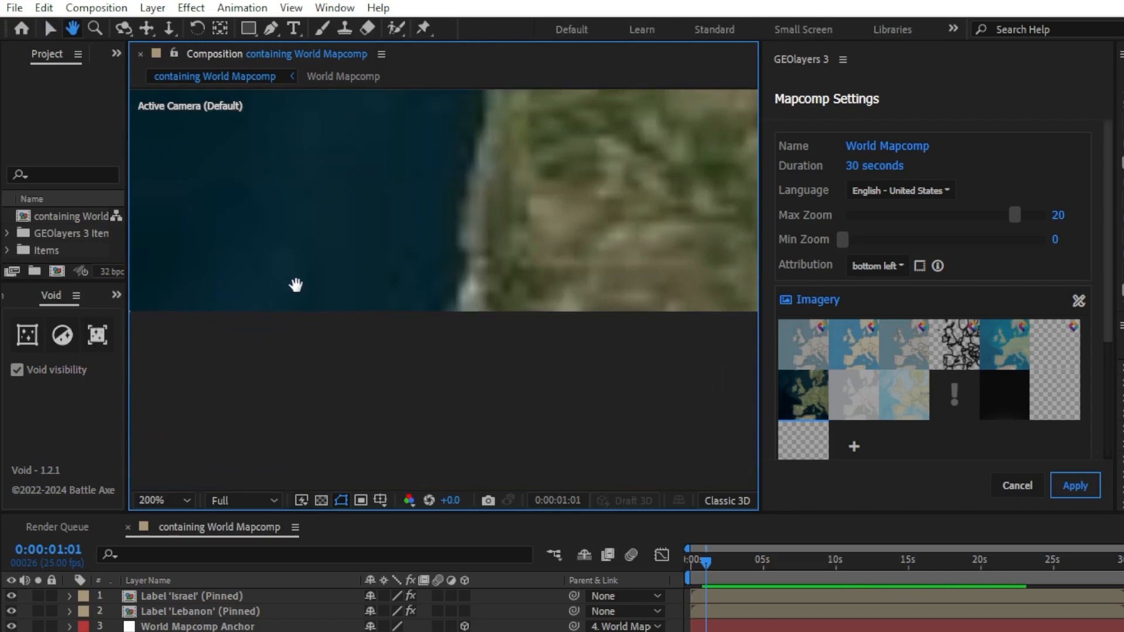
left_click_drag(296, 285, 544, 341)
left_click_drag(339, 374, 444, 380)
key("v")
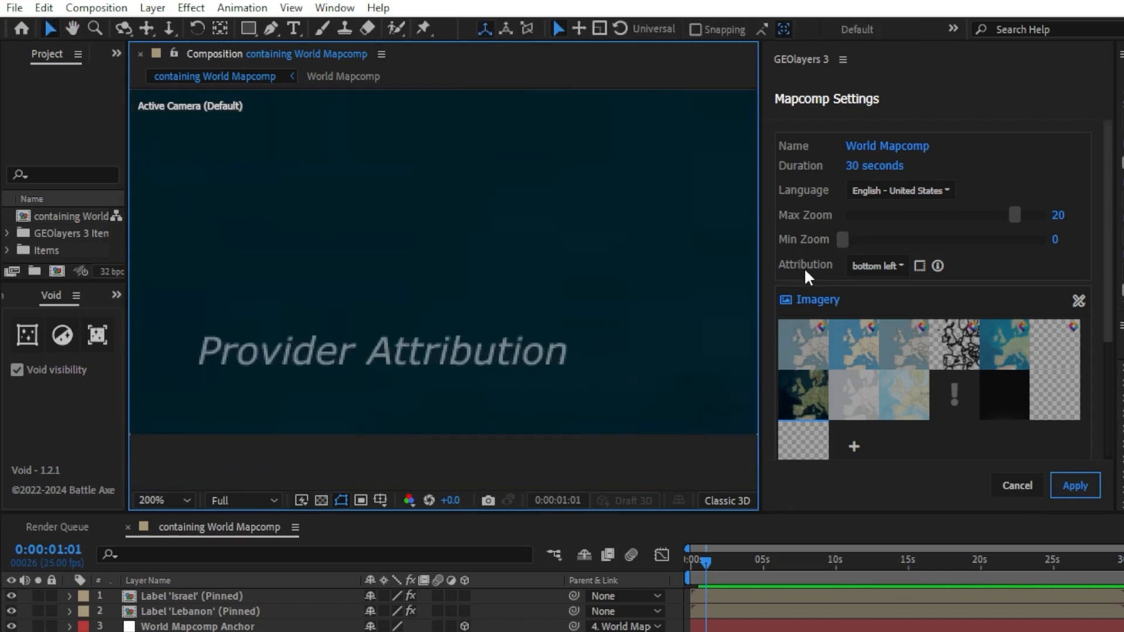
left_click(891, 268)
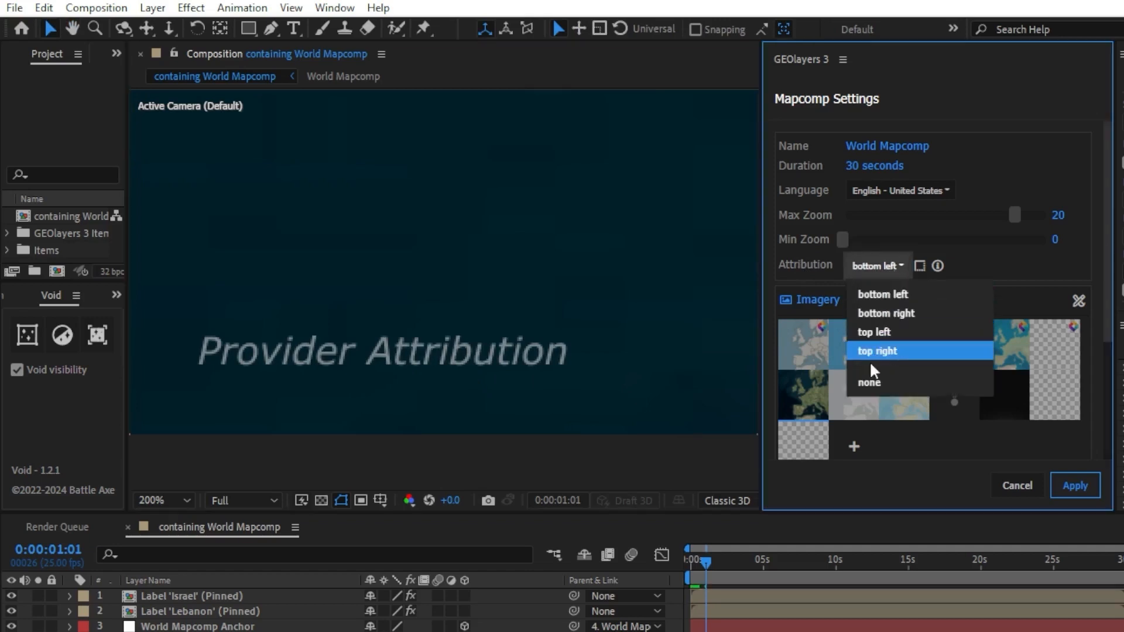
left_click(869, 384)
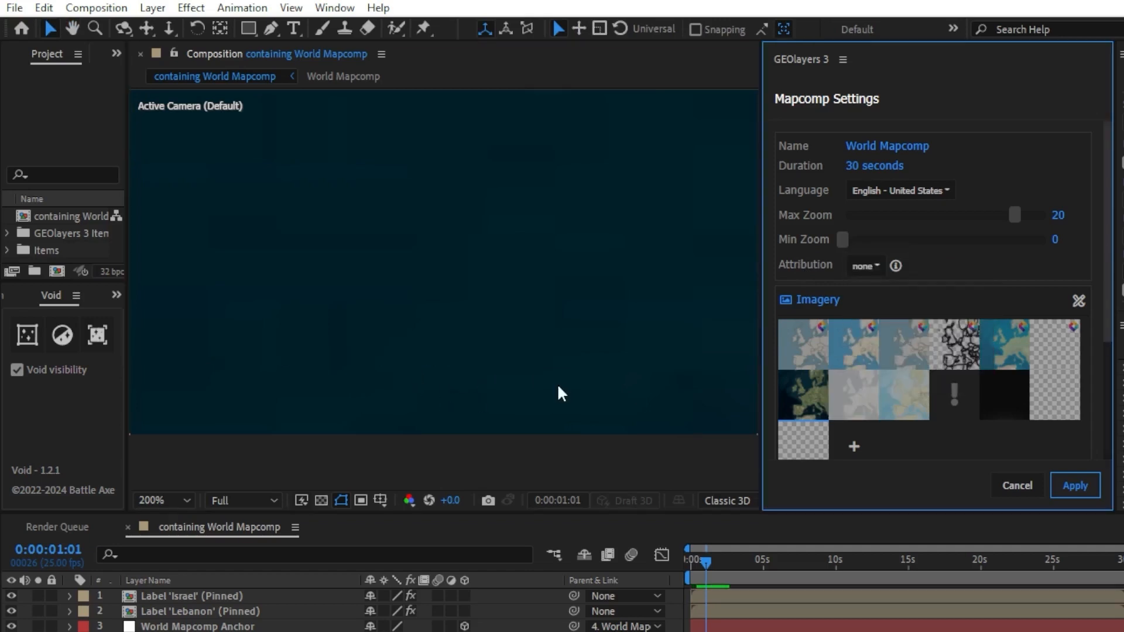
left_click(1073, 486)
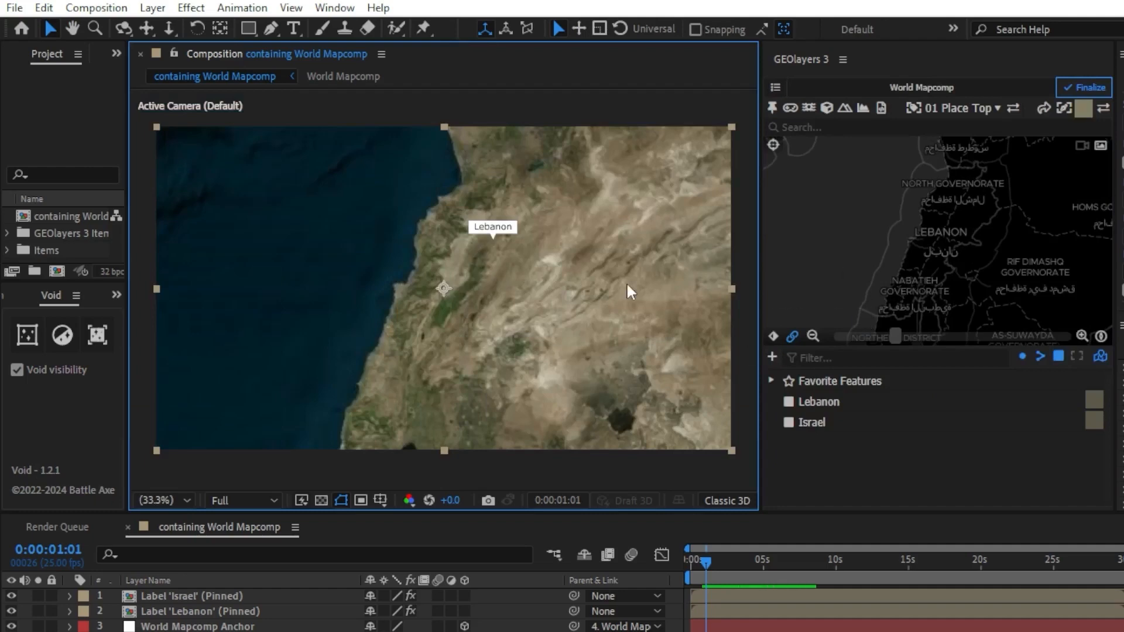
Step: Zoom out, rotate and tilt the map view to frame the Israel label on the left and the Lebanon label on the right
left_click(834, 405)
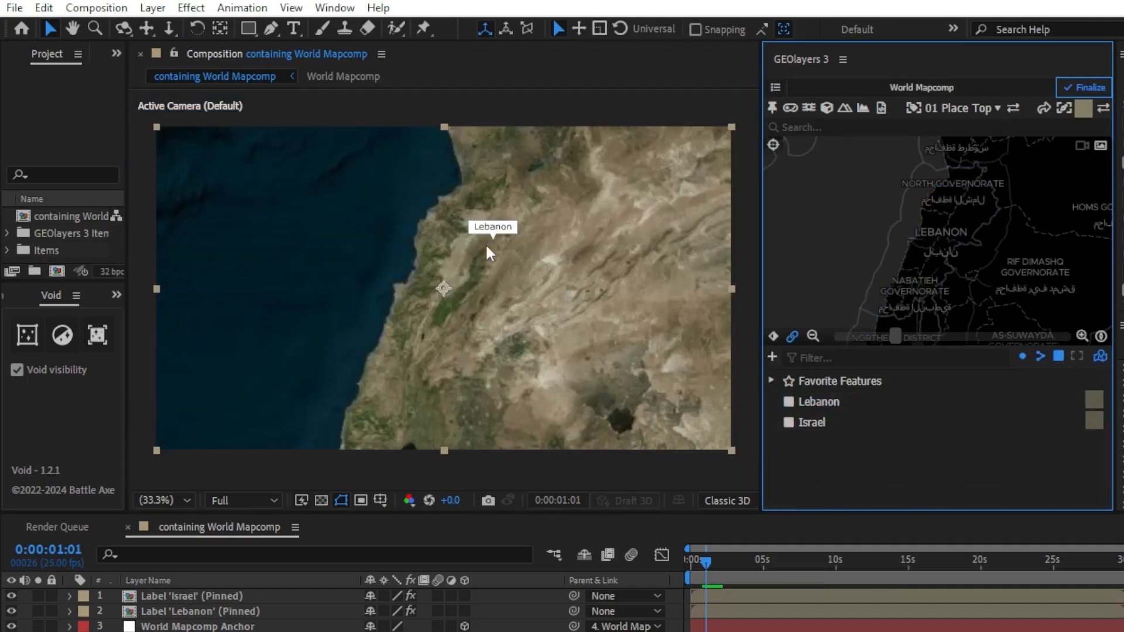
left_click(818, 424)
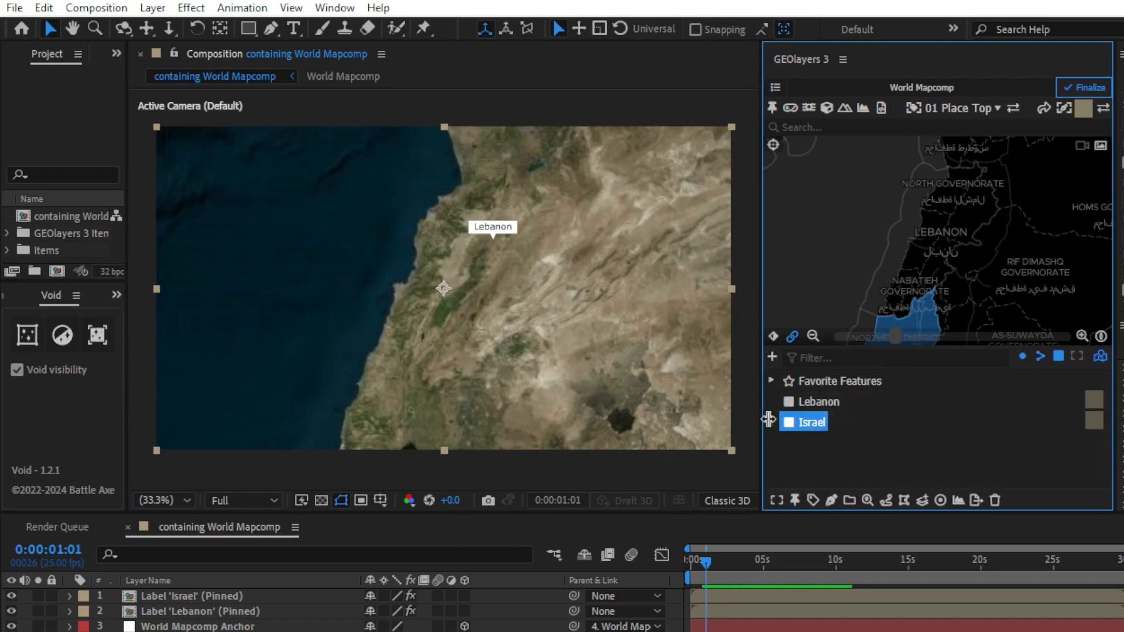
left_click(808, 403)
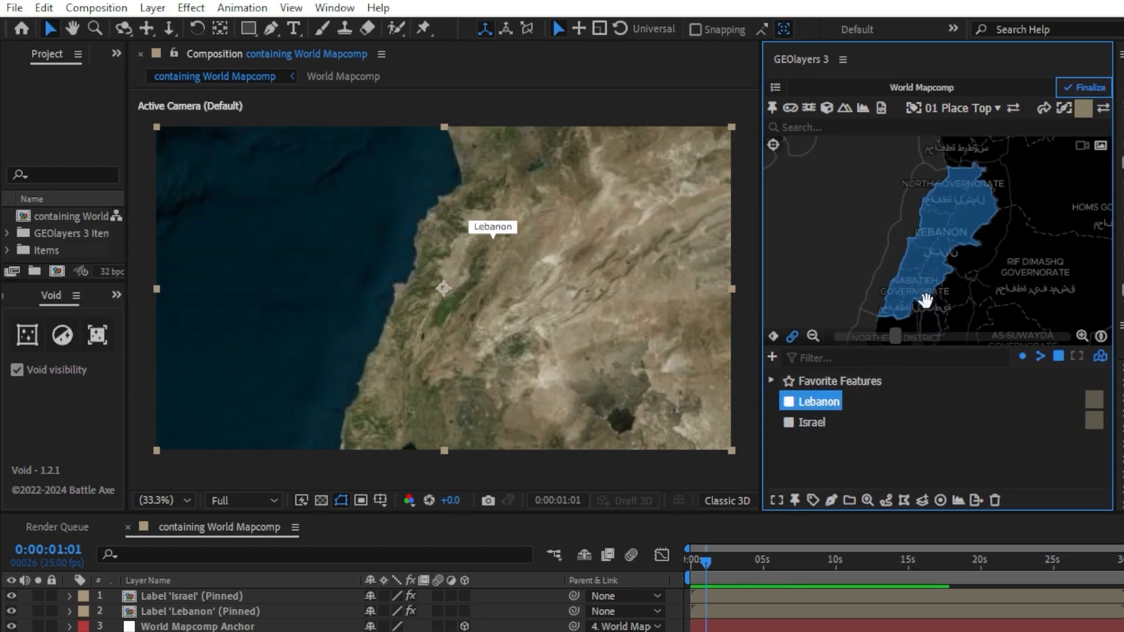
scroll(930, 265, "down", 3)
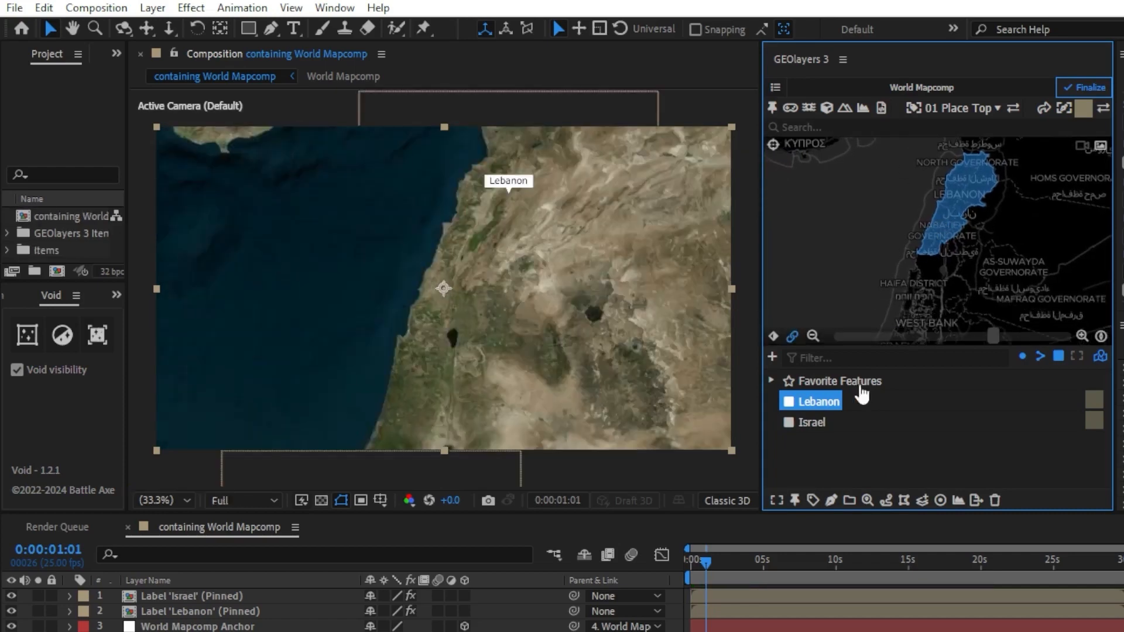
left_click(811, 423)
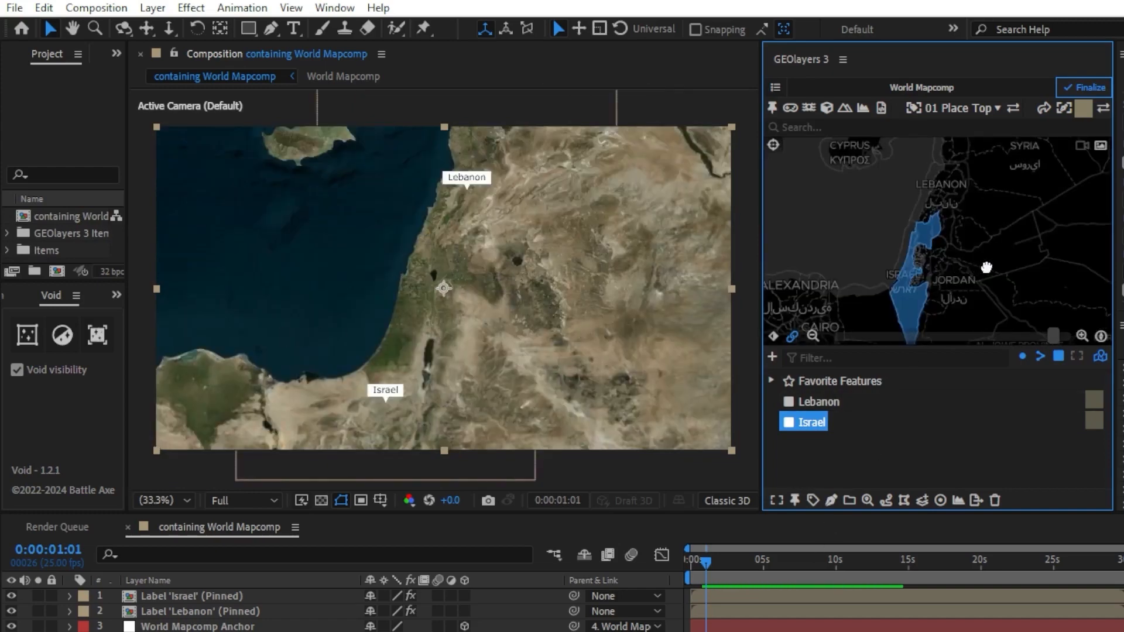
left_click_drag(986, 268, 923, 173)
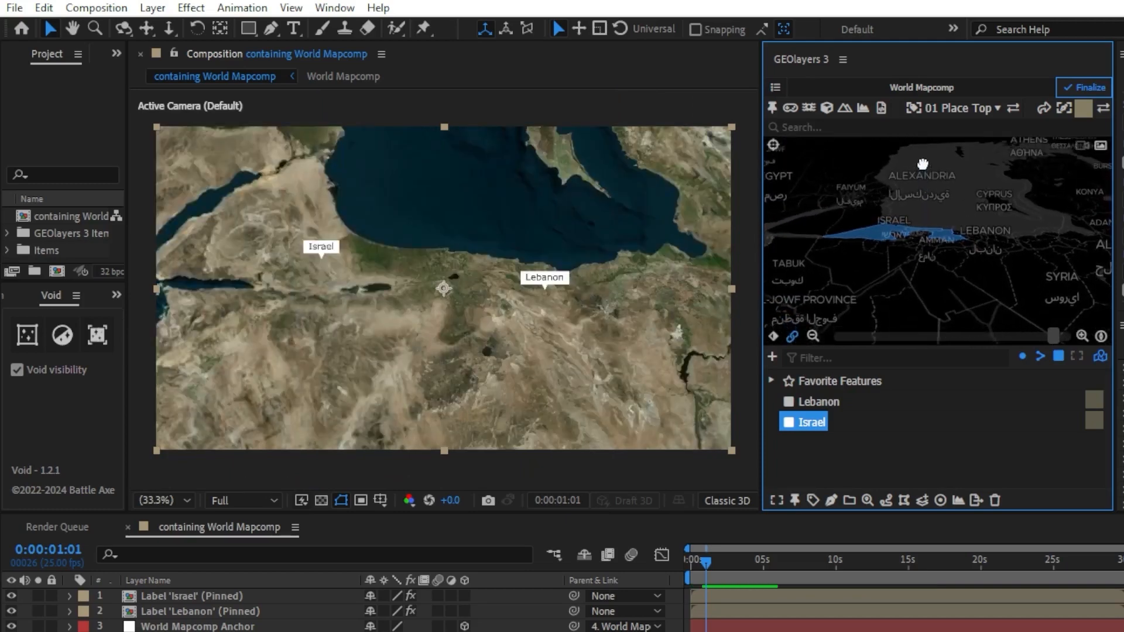
scroll(905, 246, "up", 3)
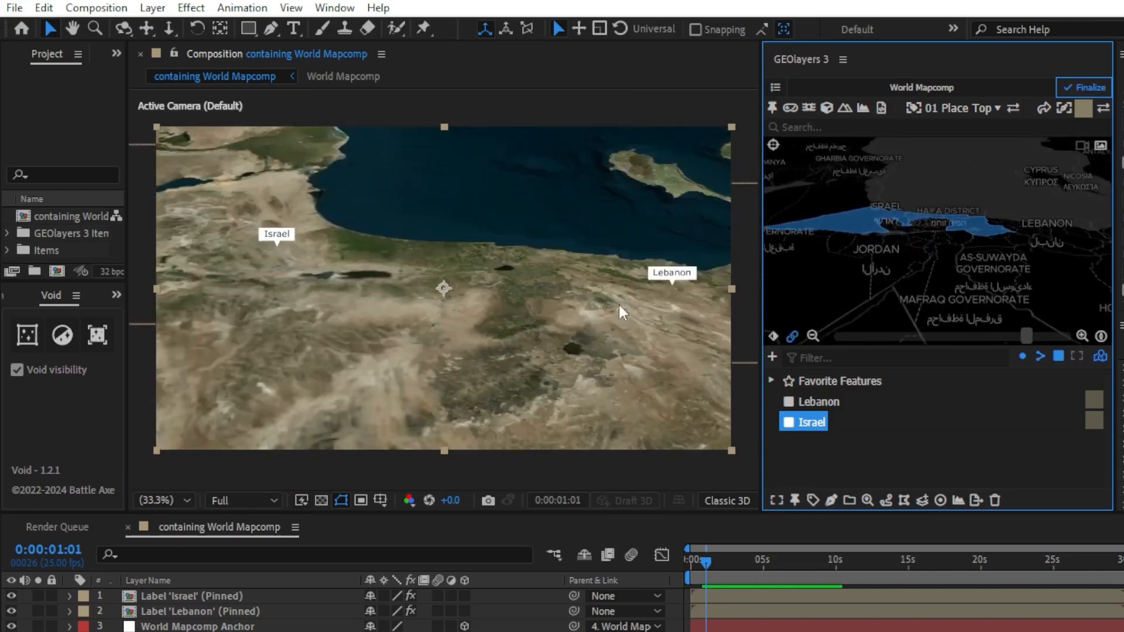
Step: Add an arrow drawing to the map and place its starting point at the tip of the Lebanon label
left_click(1045, 117)
left_click(1074, 221)
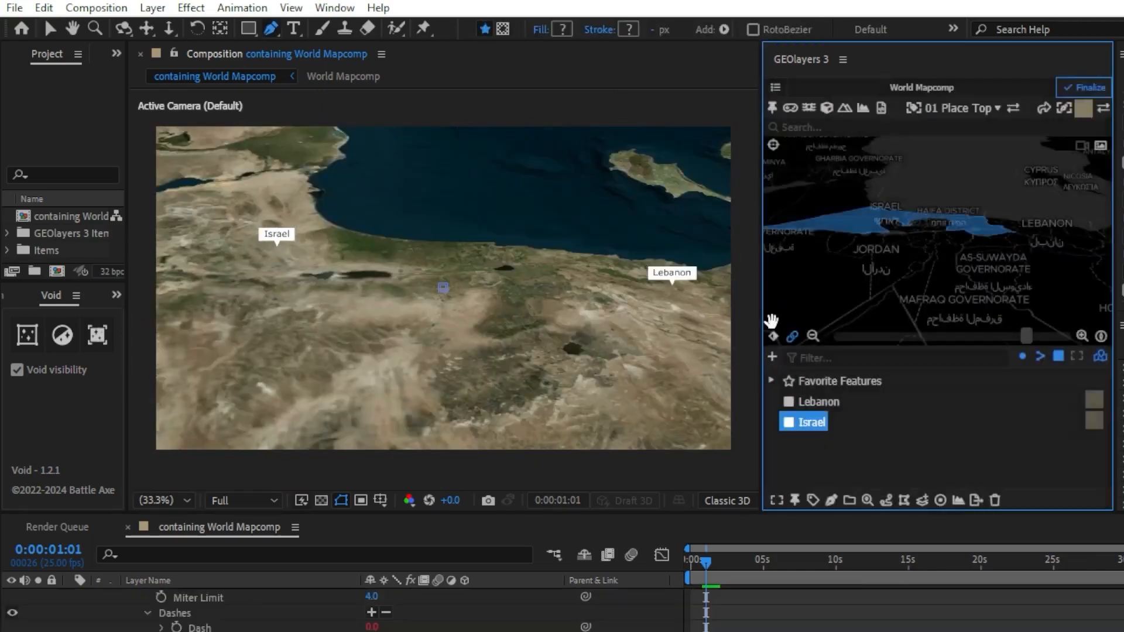
left_click_drag(444, 289, 673, 284)
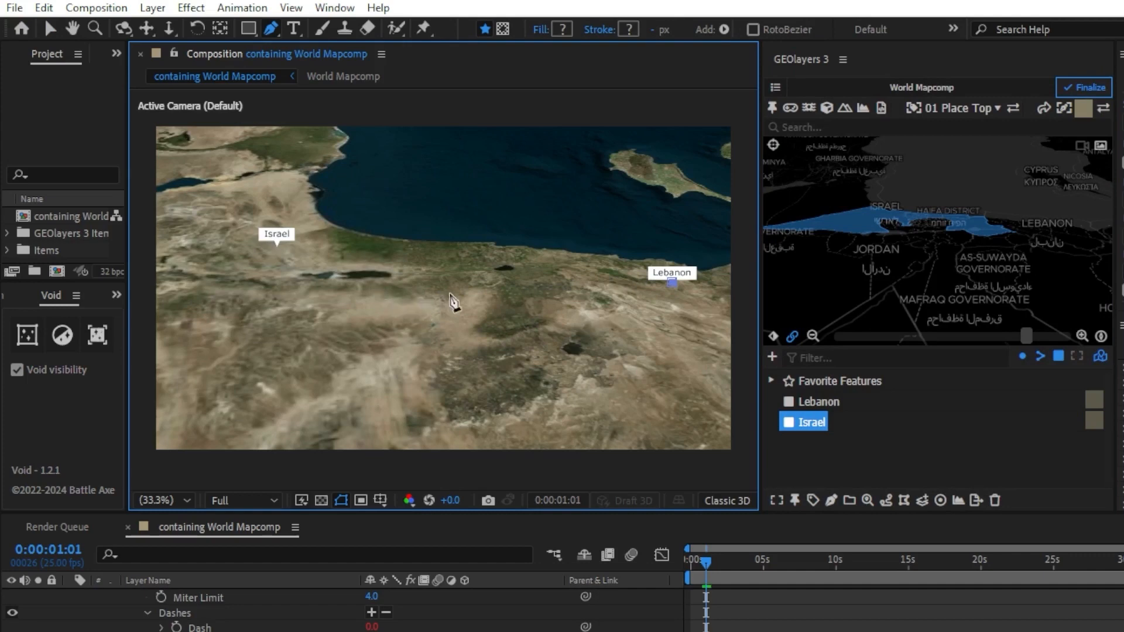
Step: Continue the arrow path with a middle point inland and an end point at the tip of the Israel label
left_click_drag(946, 243, 890, 253)
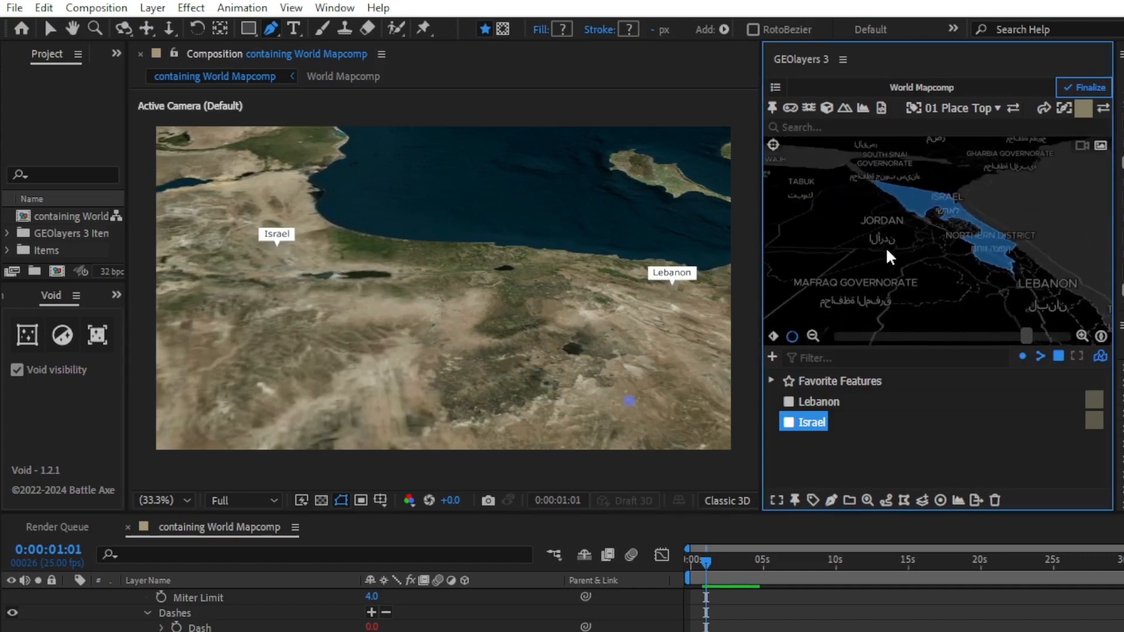
left_click(451, 299)
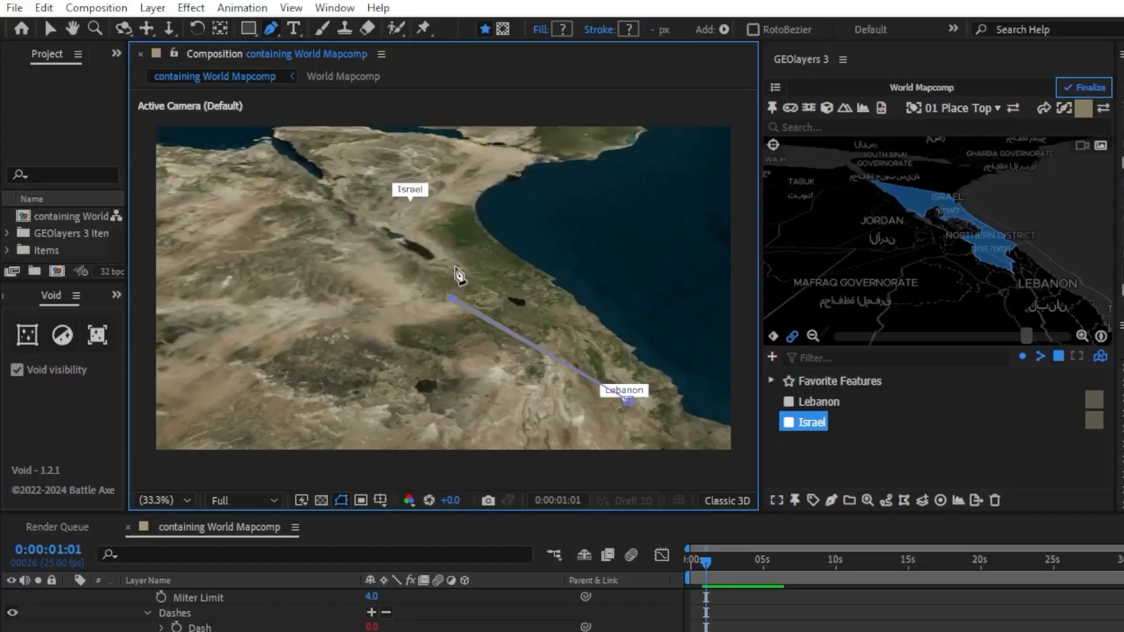
left_click(894, 262)
left_click_drag(895, 262, 885, 260)
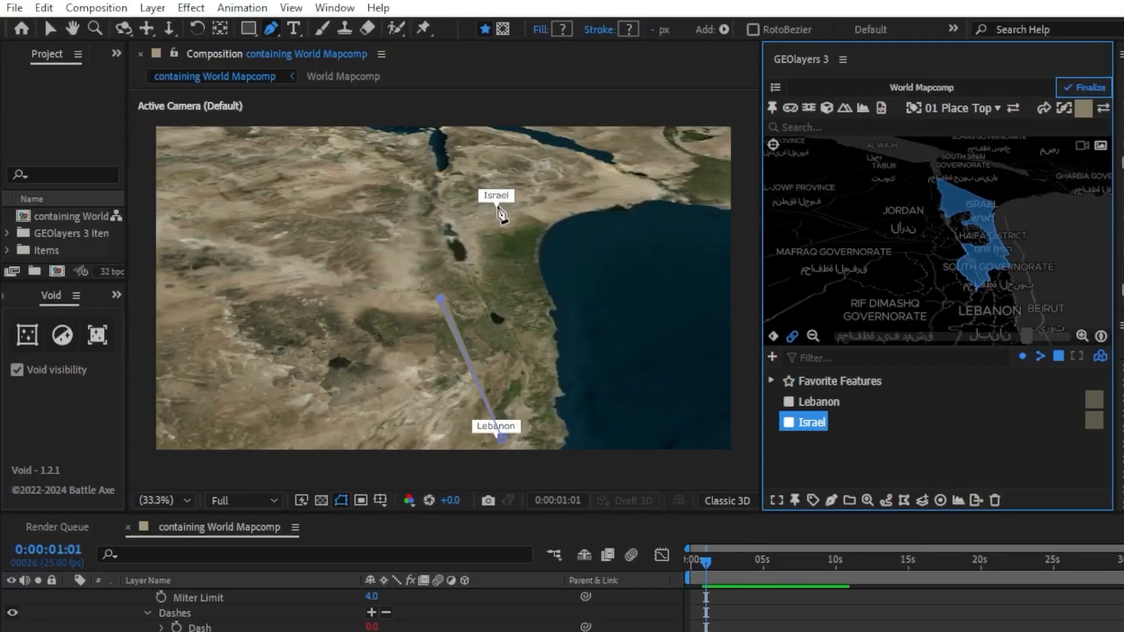
left_click(498, 206)
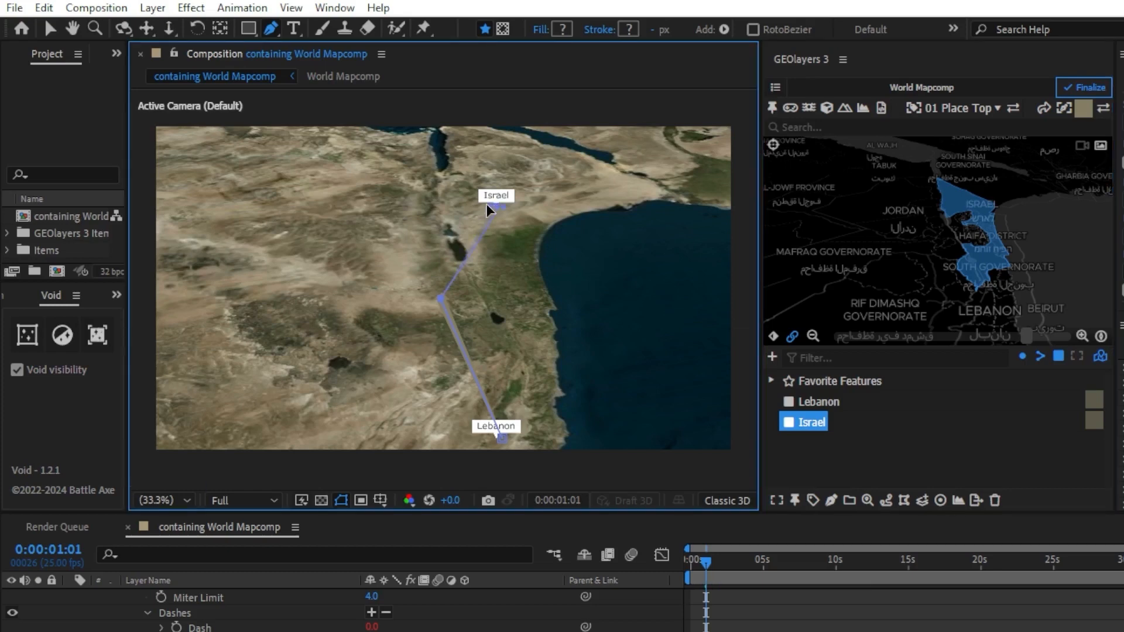
scroll(505, 202, "up", 4)
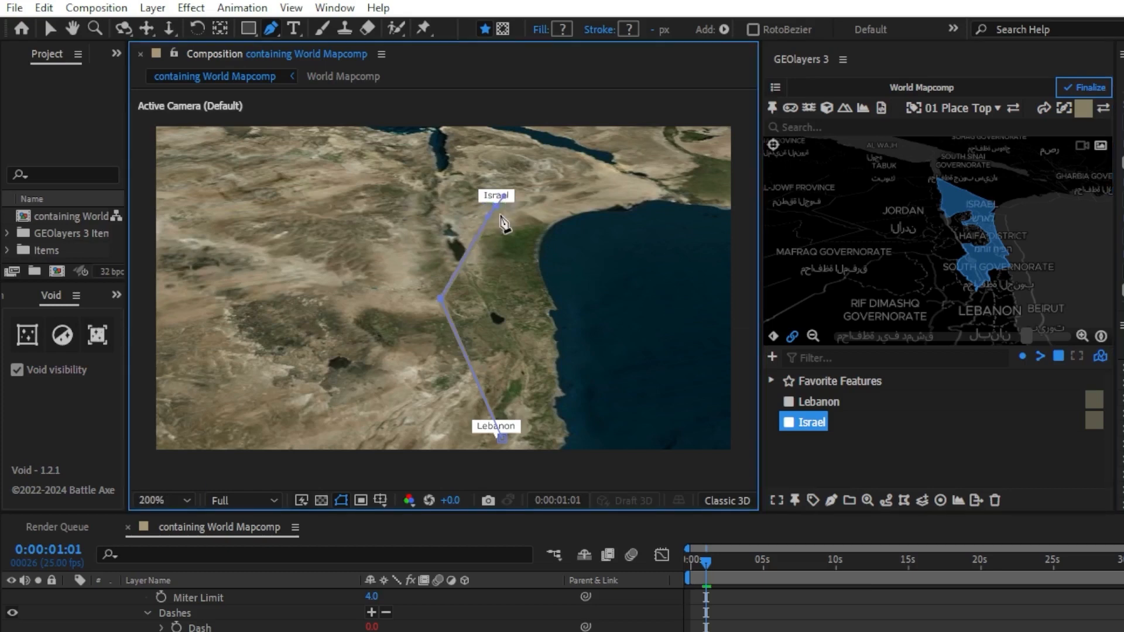
left_click_drag(451, 211, 443, 228)
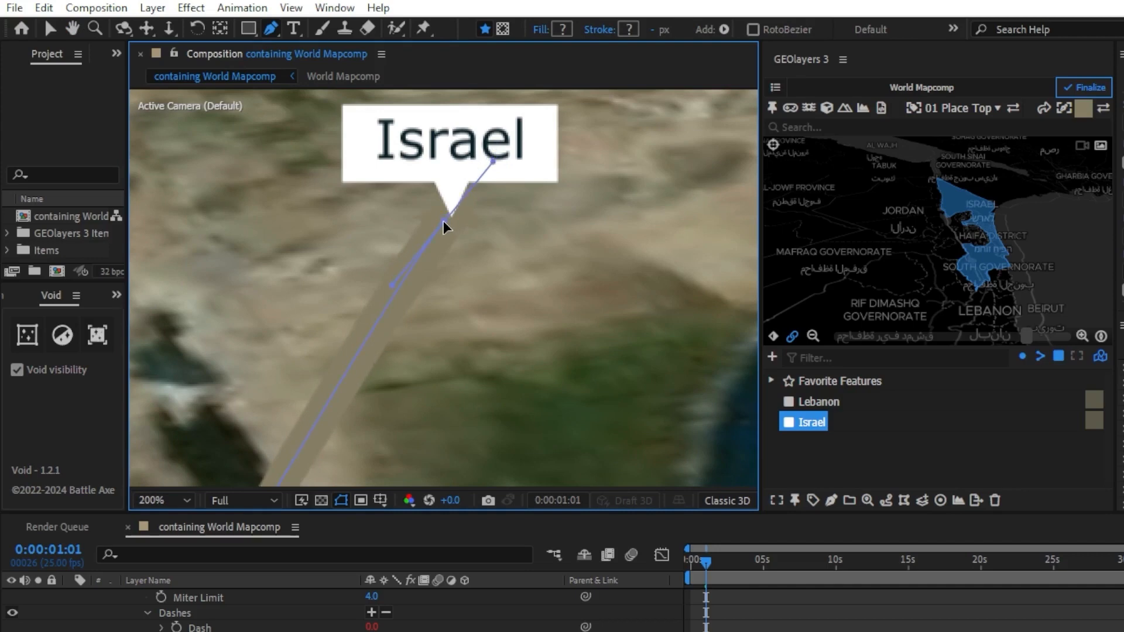
Step: Convert the arrow path's middle corner point into a smooth point so the line bends in a gentle curve
key("space")
left_click_drag(437, 349, 554, 265)
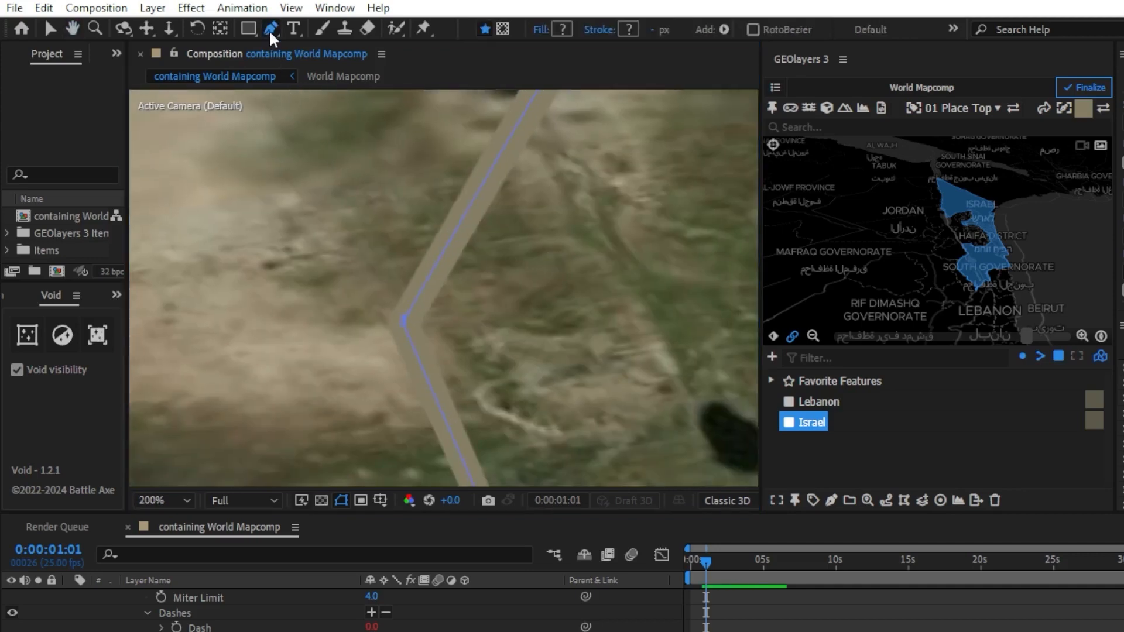
left_click_drag(271, 28, 350, 93)
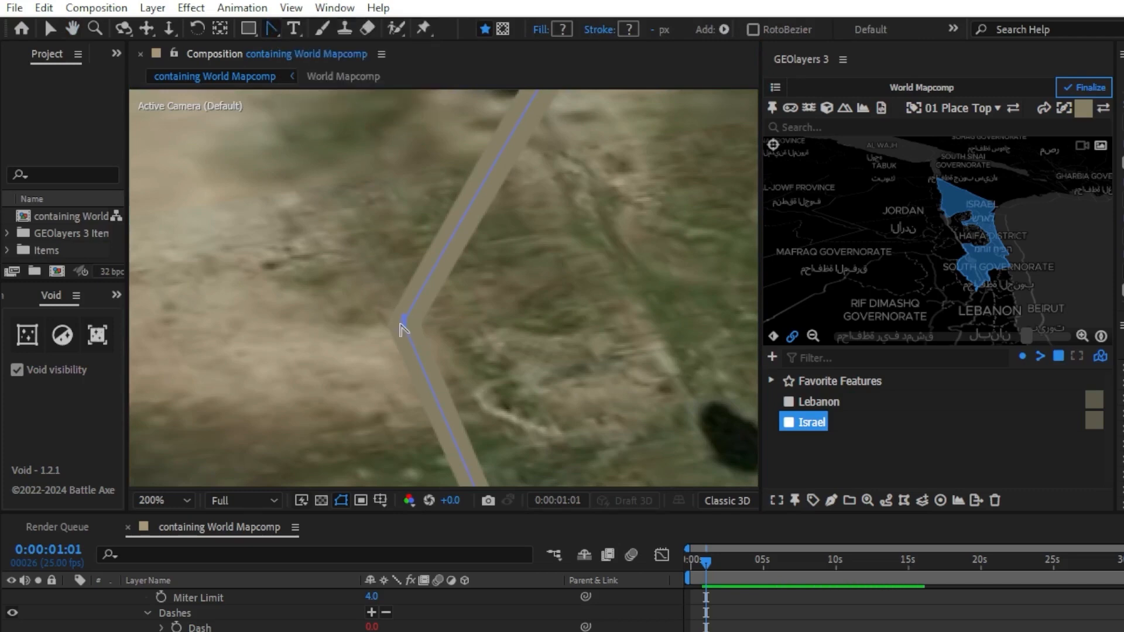
left_click(405, 323)
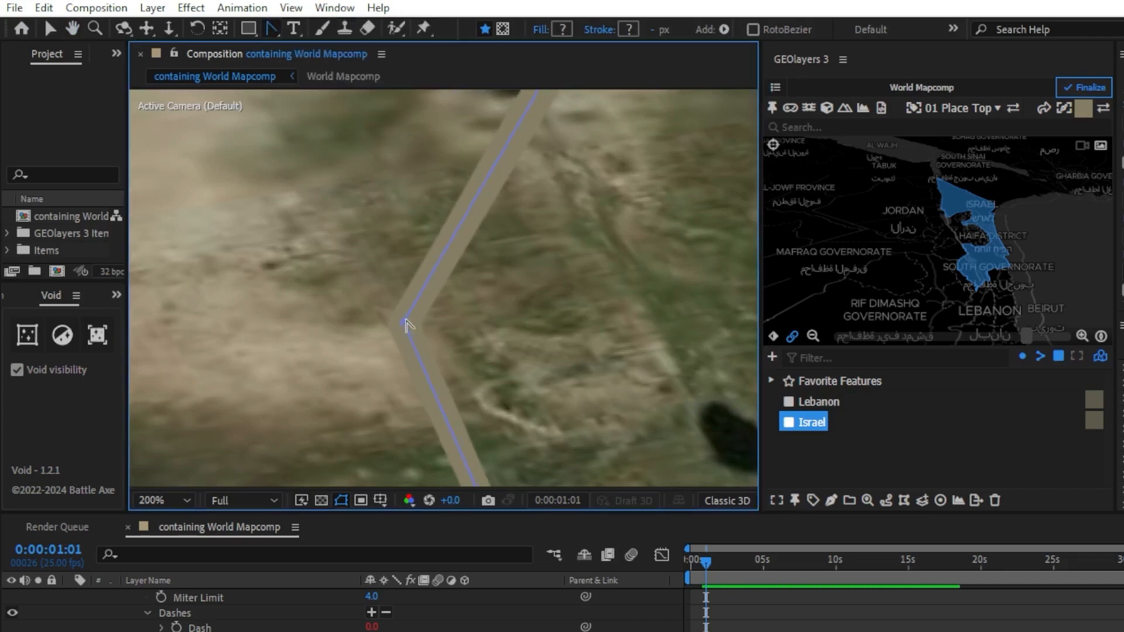
left_click(405, 323)
scroll(545, 351, "down", 2)
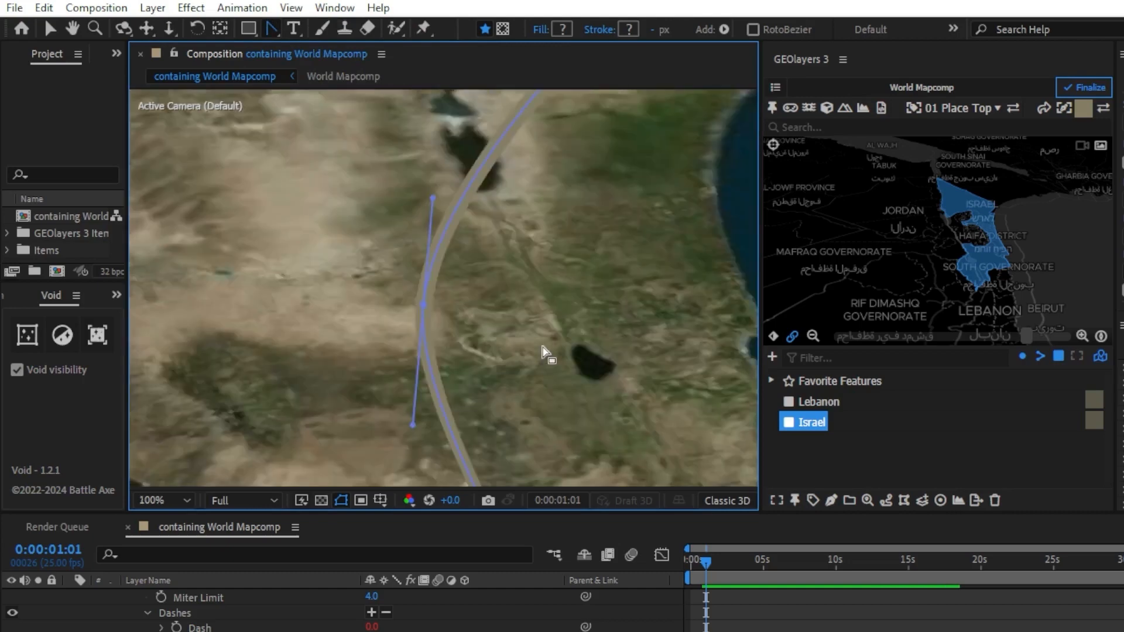
scroll(514, 371, "down", 4)
scroll(511, 363, "up", 4)
scroll(513, 364, "down", 2)
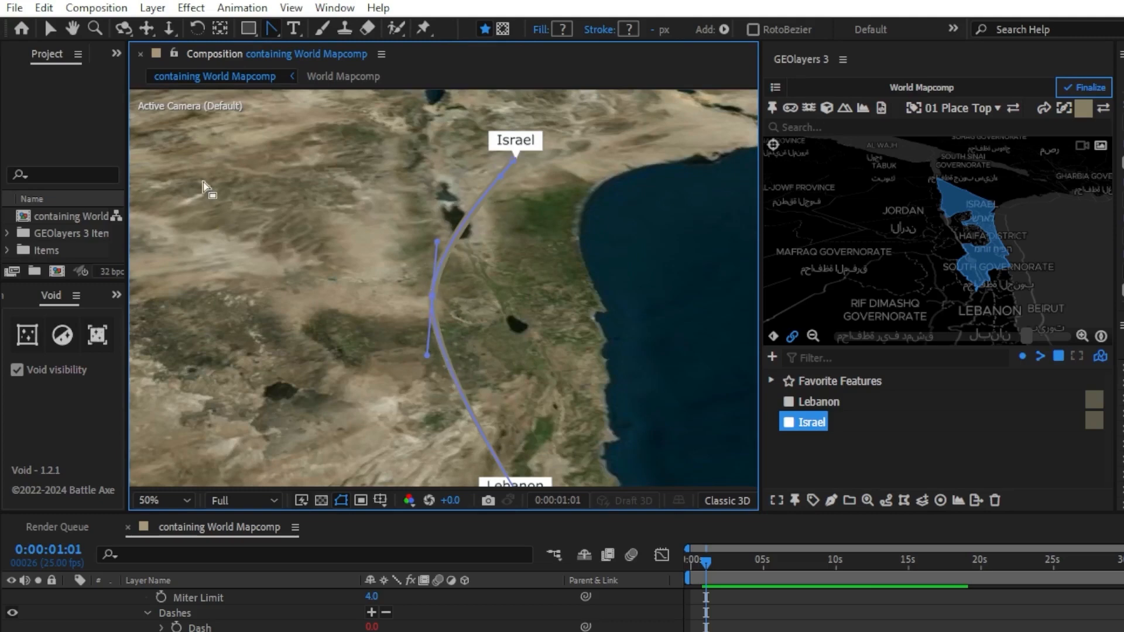
Step: Set the arrow's Map Black To colour to a bright yellow in its Arrow Colors effect
left_click(116, 53)
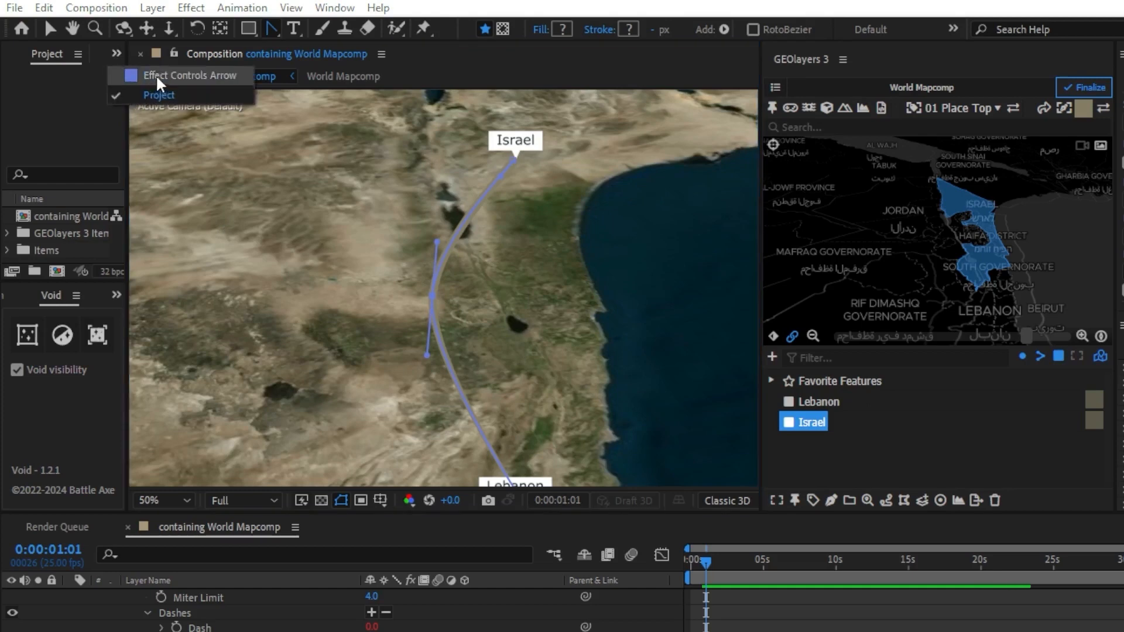
left_click(190, 75)
left_click_drag(128, 216, 295, 210)
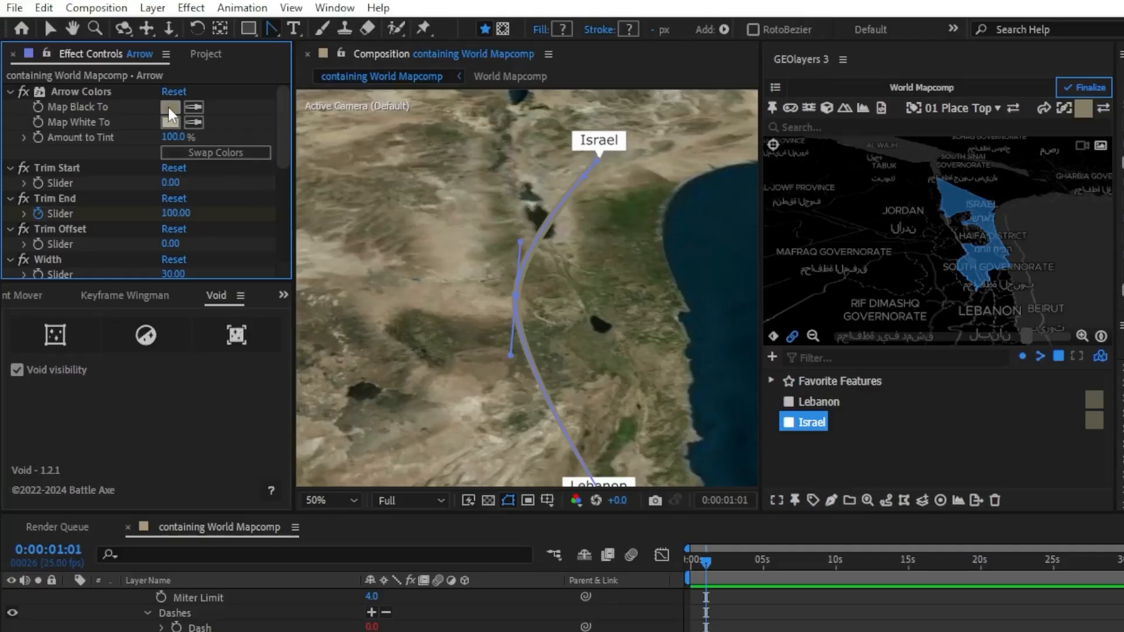
left_click(167, 107)
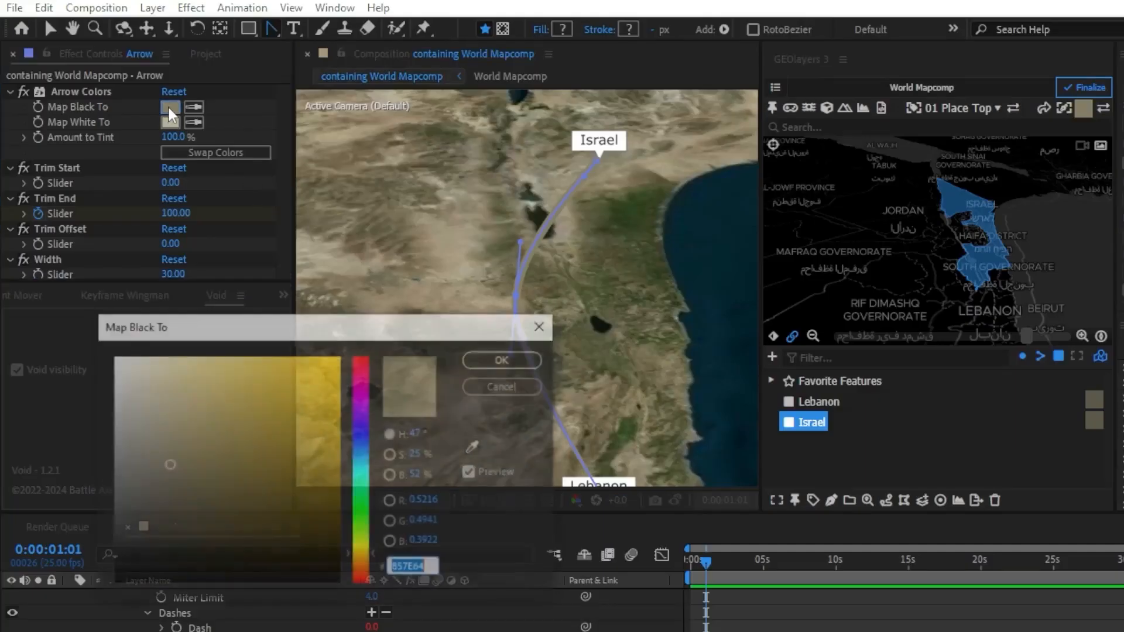
left_click_drag(240, 483, 341, 355)
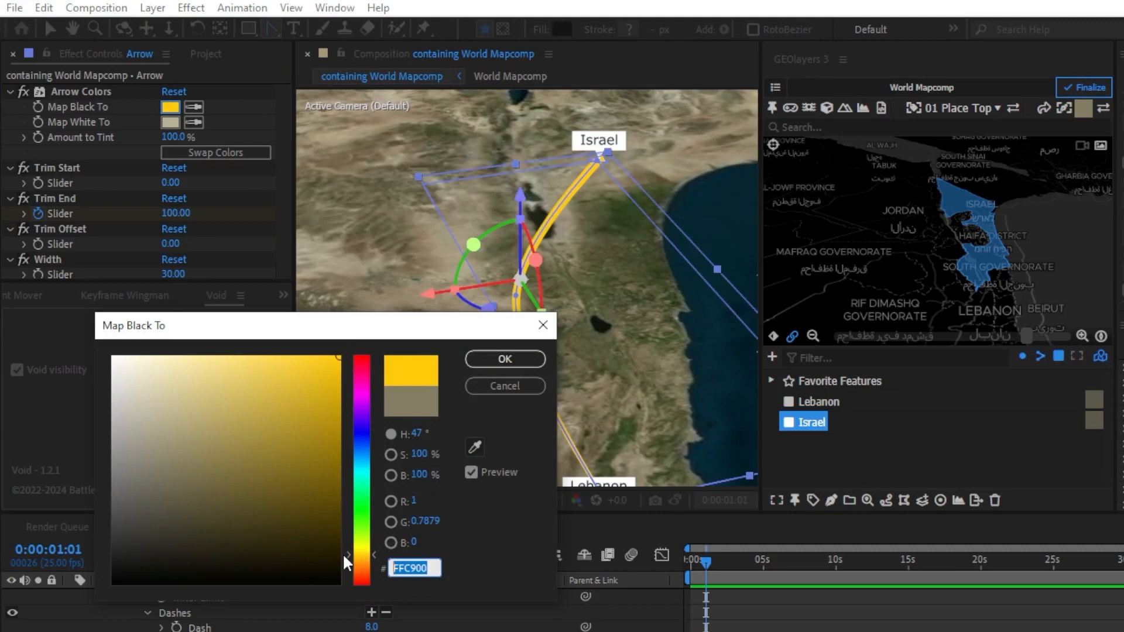
left_click_drag(343, 553, 342, 547)
left_click(505, 358)
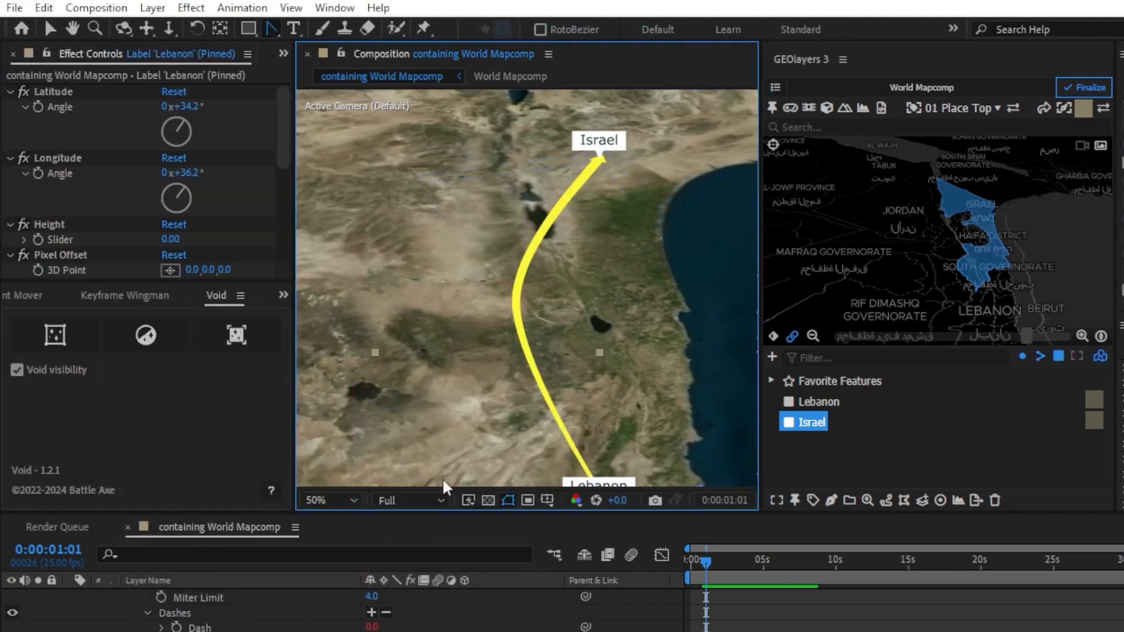
Step: Fit the whole composition in the viewer and rotate the map view to put Israel on the left and Lebanon on the right
left_click(344, 500)
left_click(327, 182)
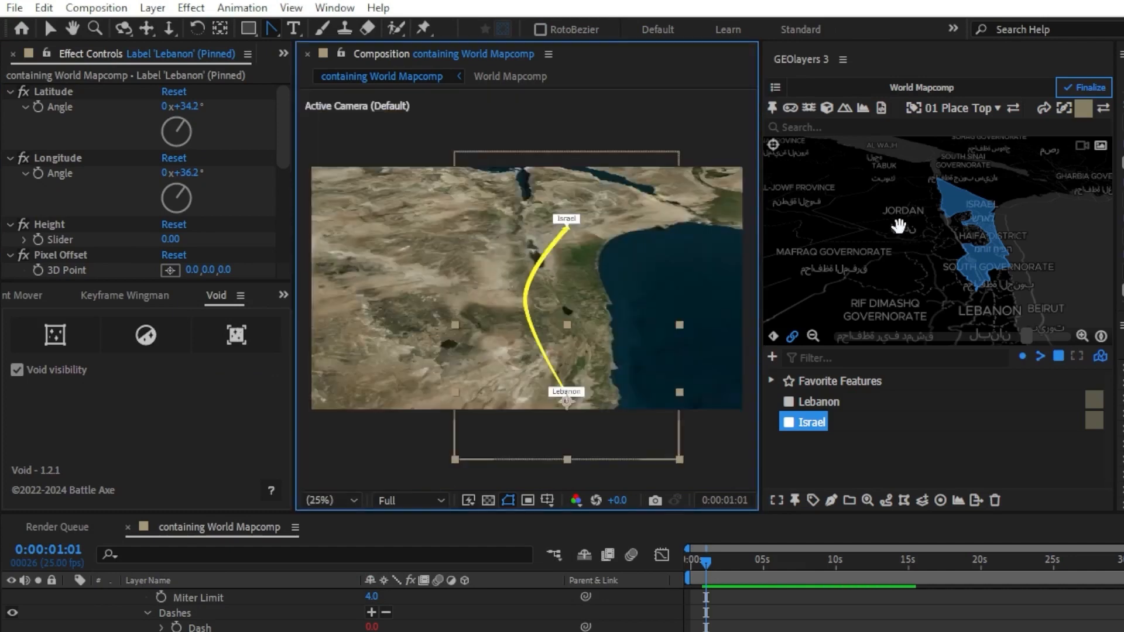
left_click_drag(899, 225, 993, 200)
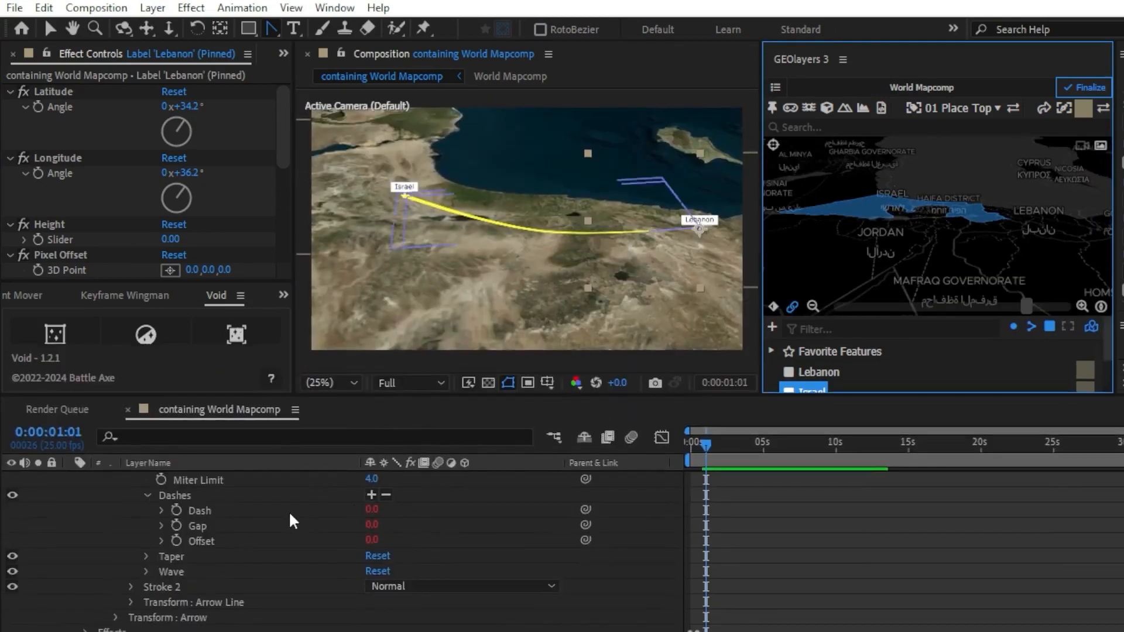
Step: Reveal the Arrow layer's Trim End keyframes and move the last one to about 15 seconds
scroll(291, 521, "up", 6)
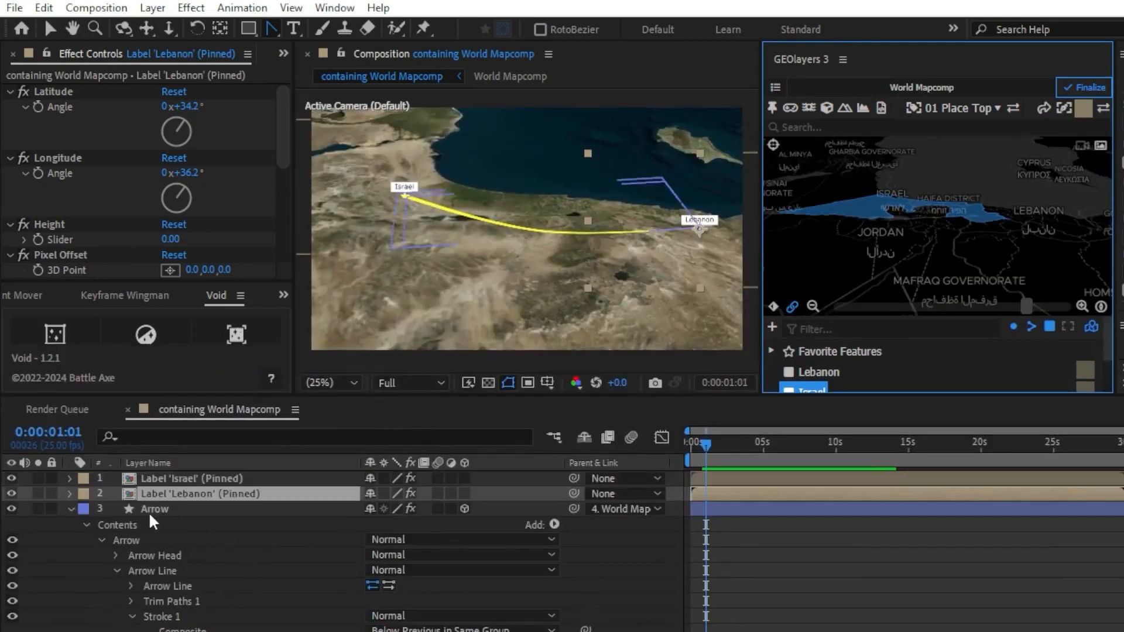
left_click(71, 508)
left_click(192, 514)
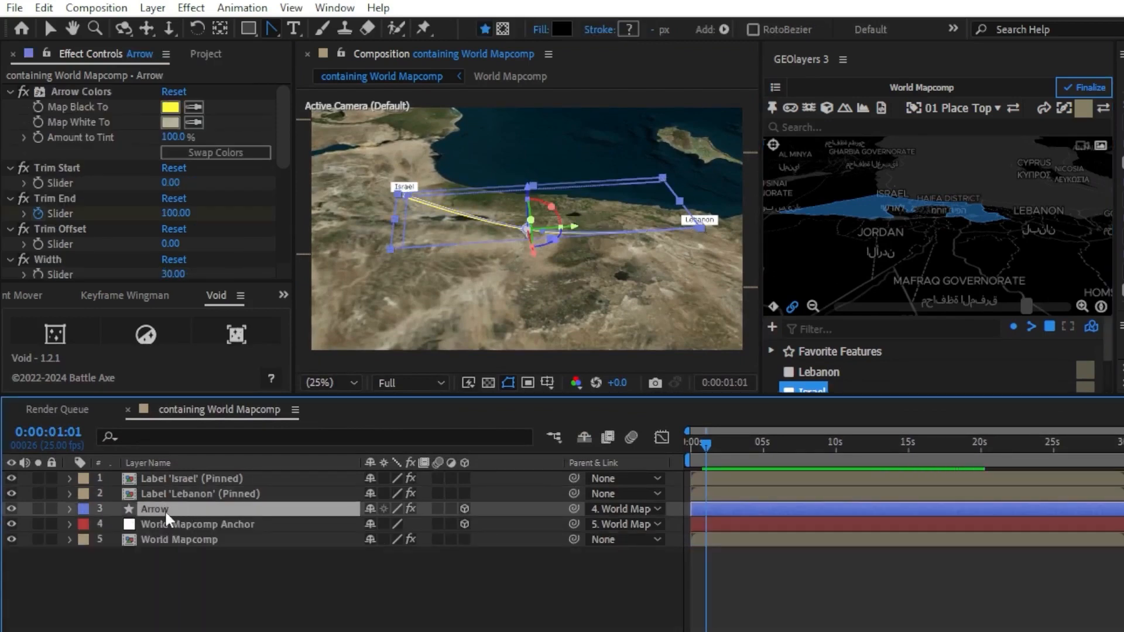
key("u")
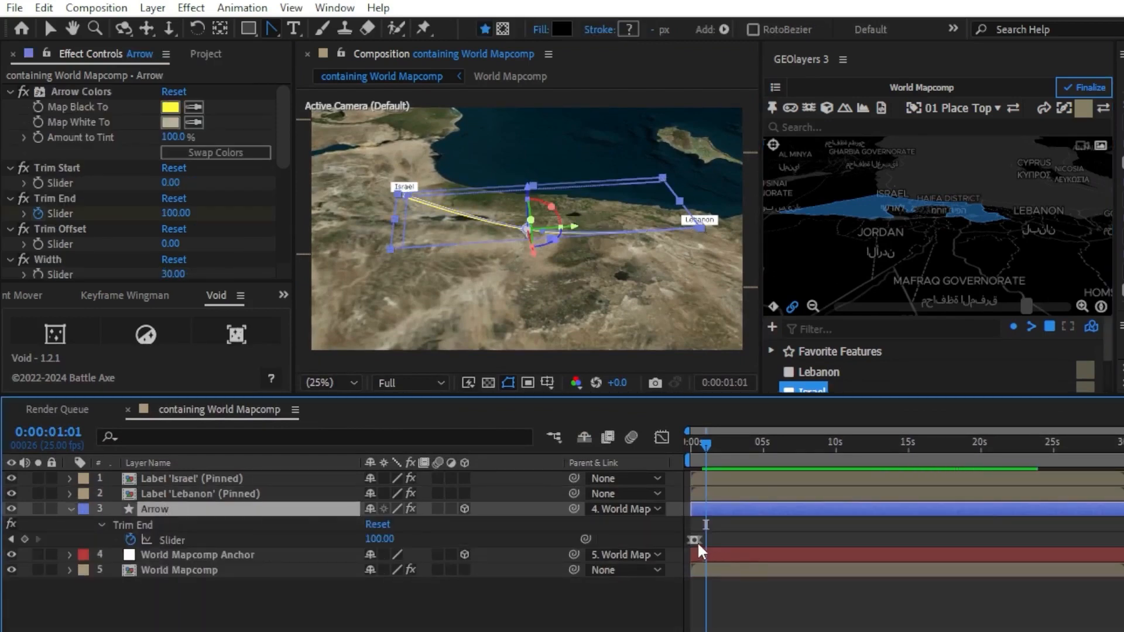
mouse_move(700, 549)
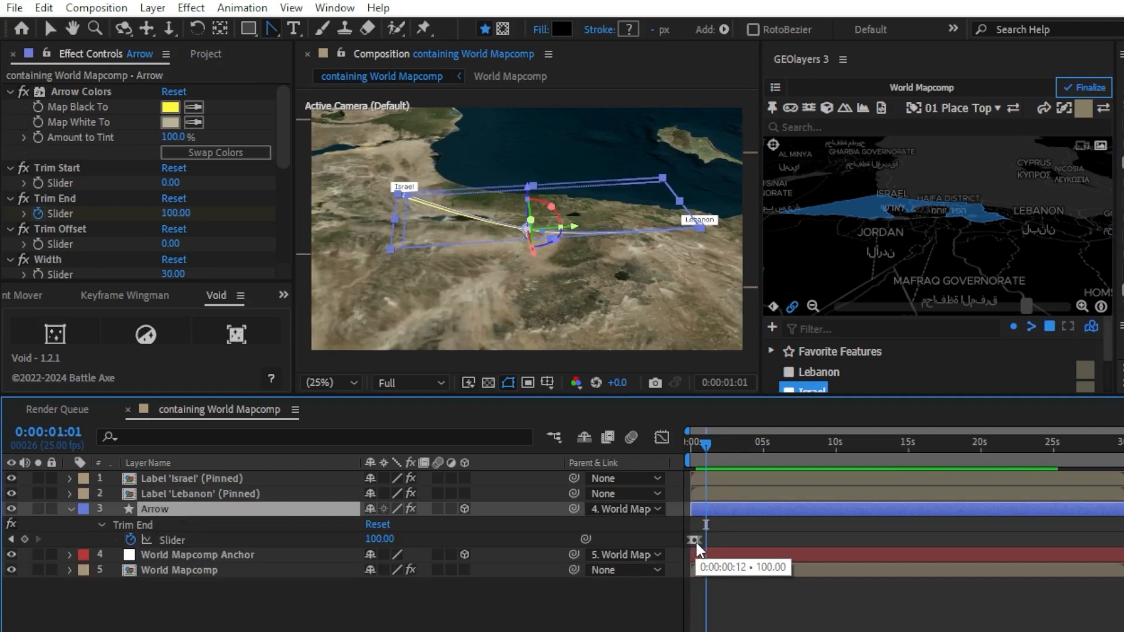
left_click_drag(698, 548, 745, 556)
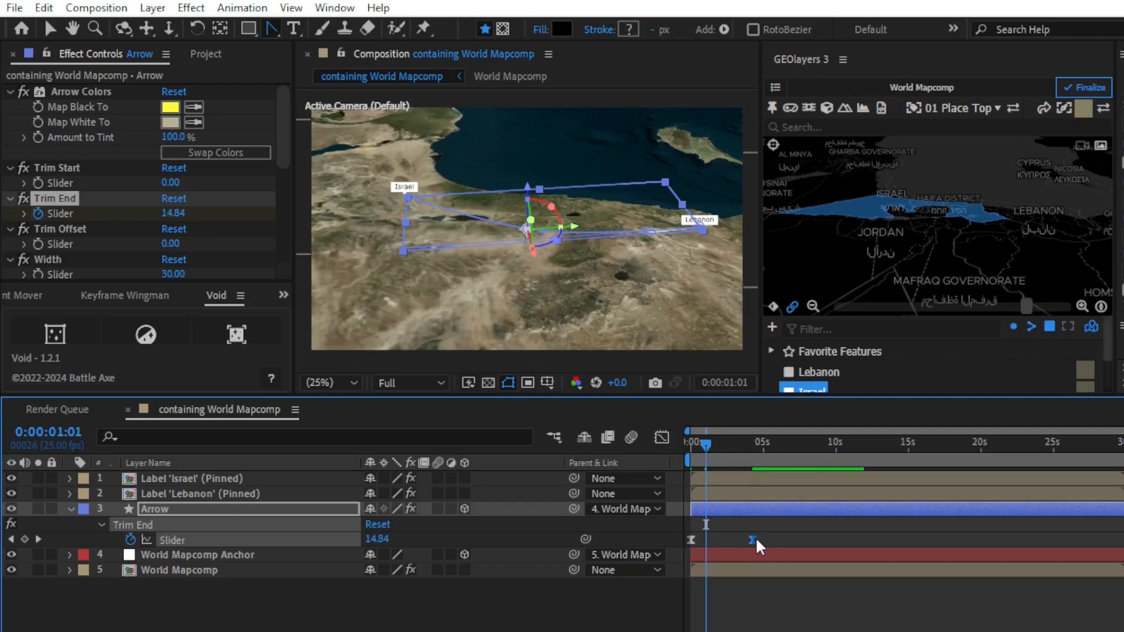
left_click_drag(757, 546, 918, 549)
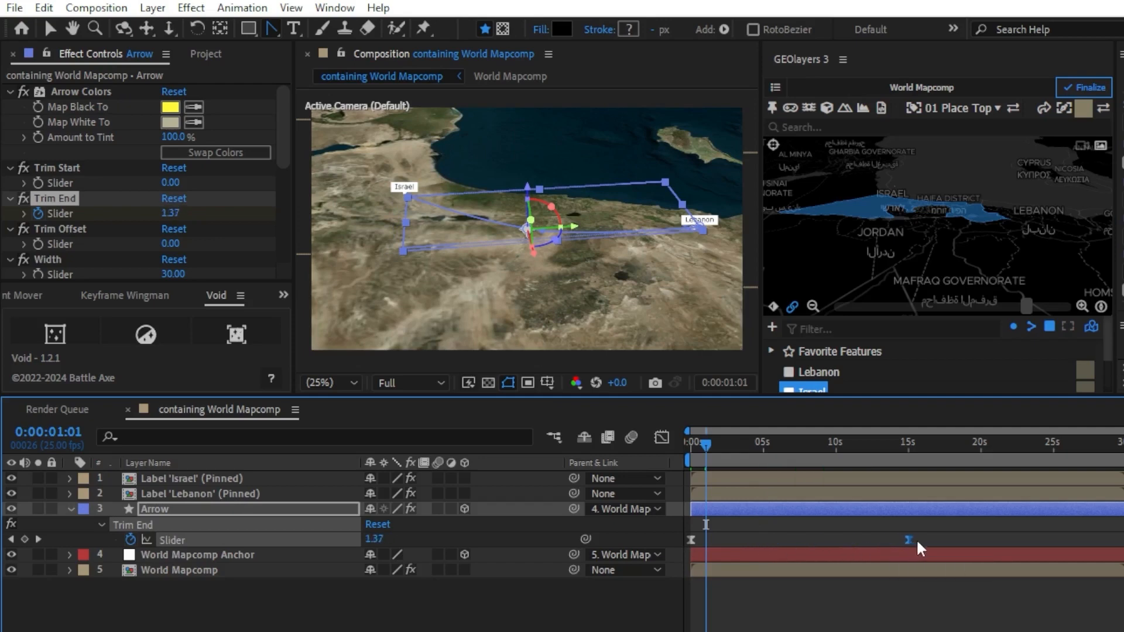
Step: End the work area just past 15 seconds and scrub through the arrow animation, stopping at 0:00:07:23
left_click_drag(1118, 460, 918, 472)
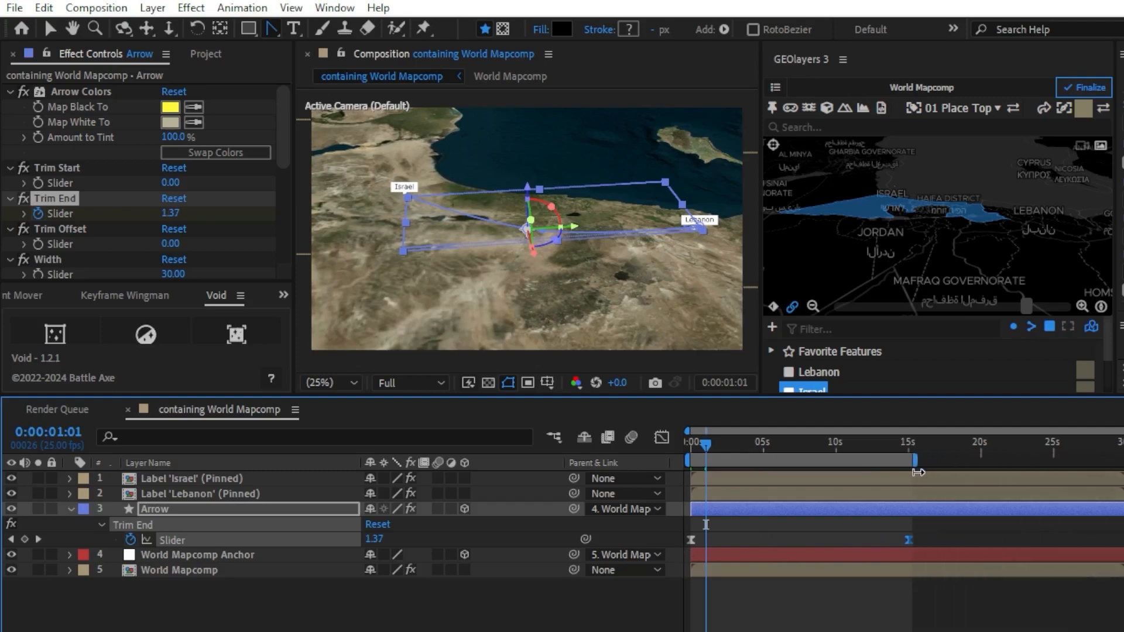
mouse_move(706, 447)
left_mouse_down()
mouse_move(793, 460)
mouse_move(878, 453)
left_mouse_up()
left_click(564, 604)
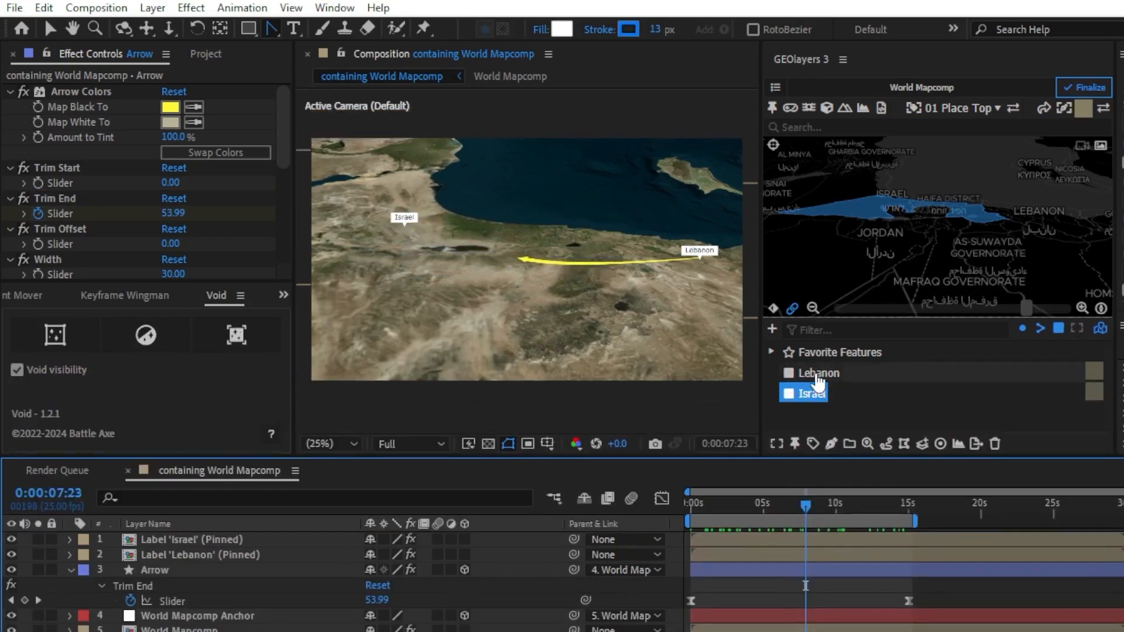
Step: Animate the view along the Lebanon and Israel features with a duration of 15 seconds
left_click(818, 383)
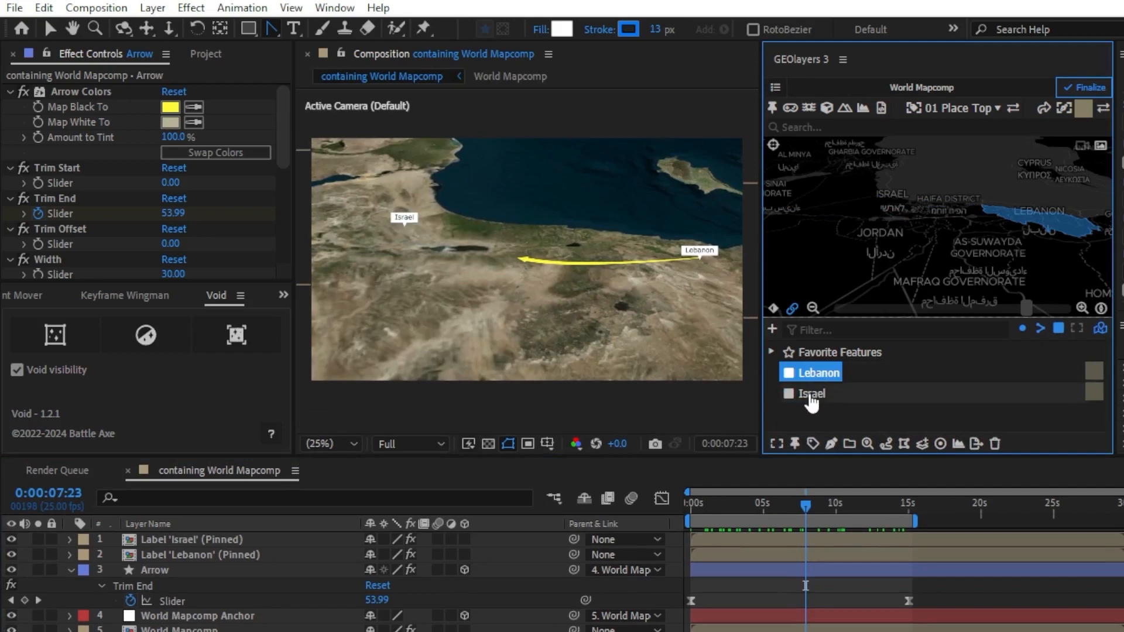
left_click(811, 394, "shift")
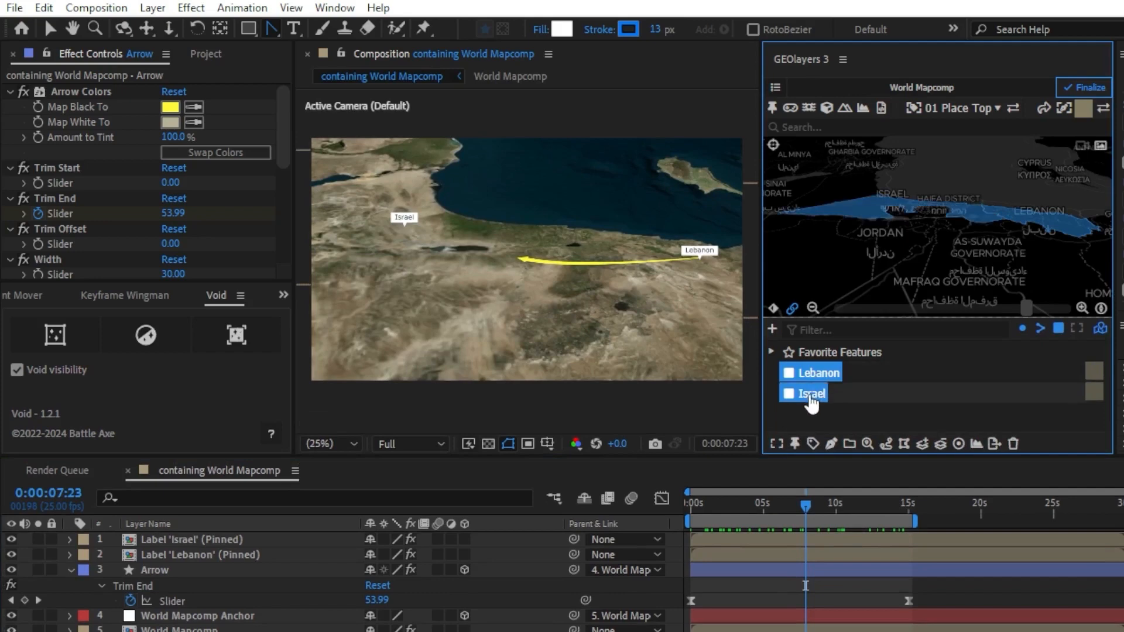
left_click(776, 451)
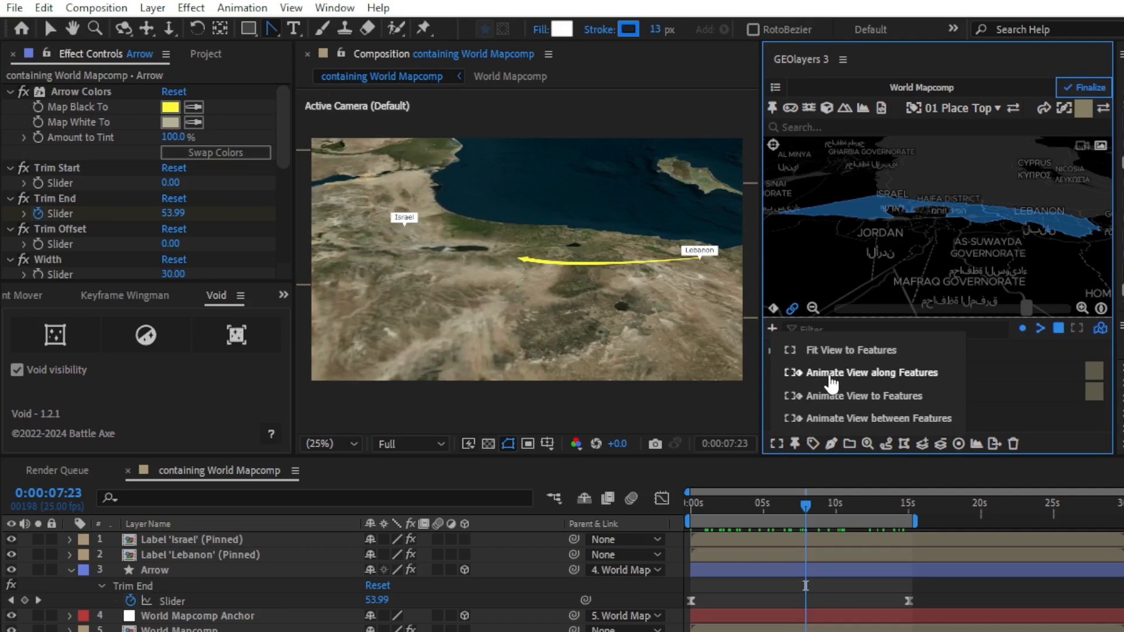
left_click(831, 379)
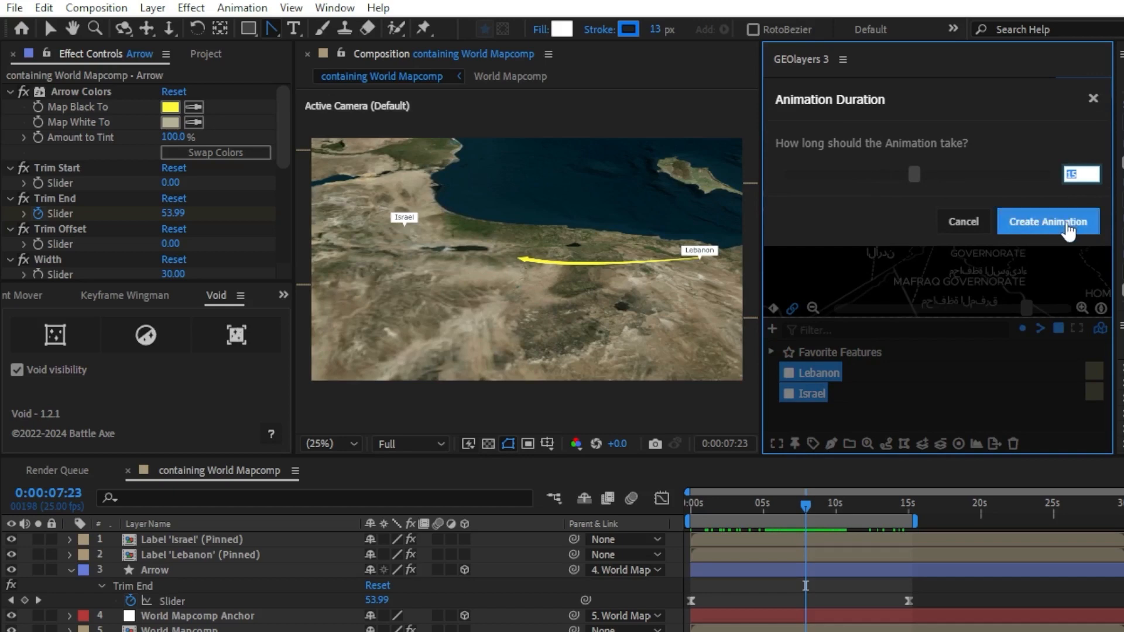
left_click(1068, 225)
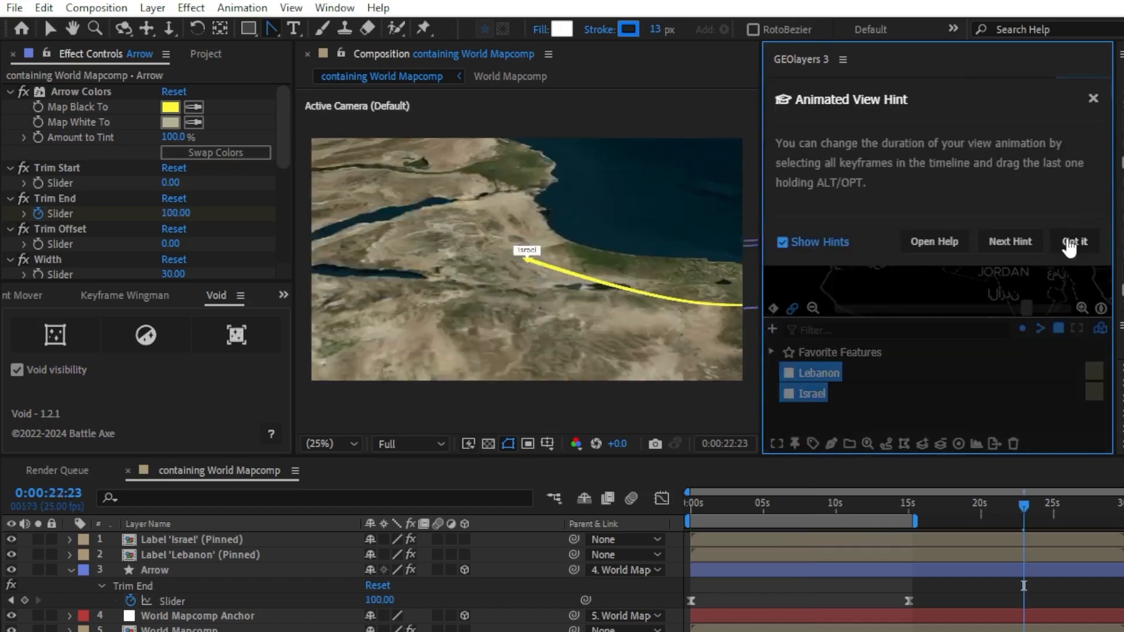
left_click(1069, 239)
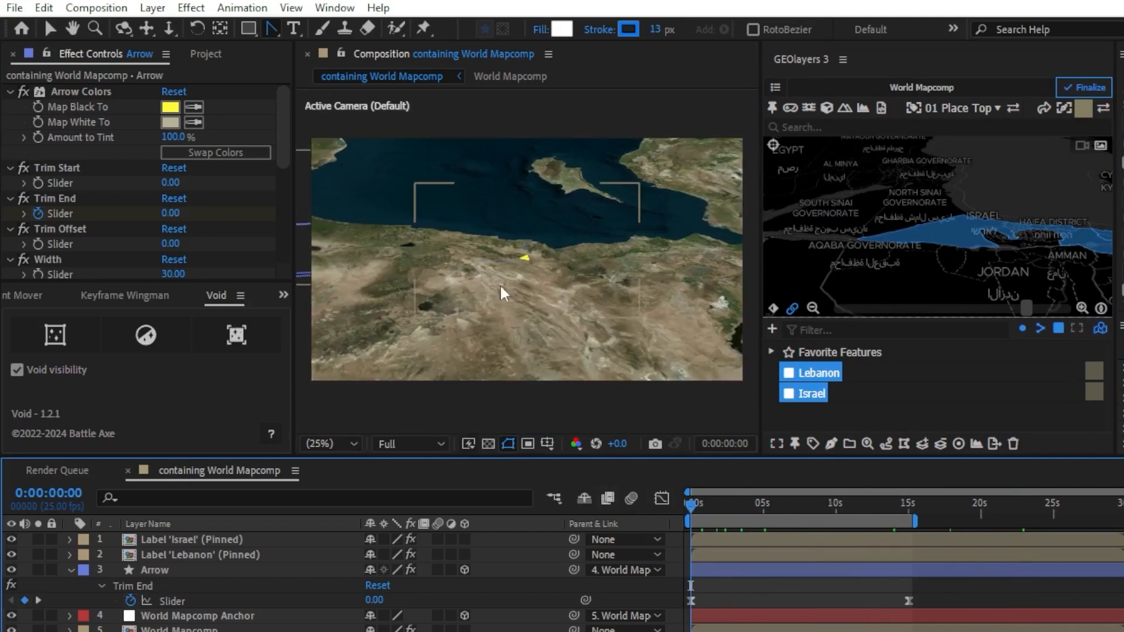
Step: Scrub through the view animation from the start to 0:00:14:20 and collapse the Arrow layer's properties
left_click_drag(691, 505, 905, 505)
left_click(71, 570)
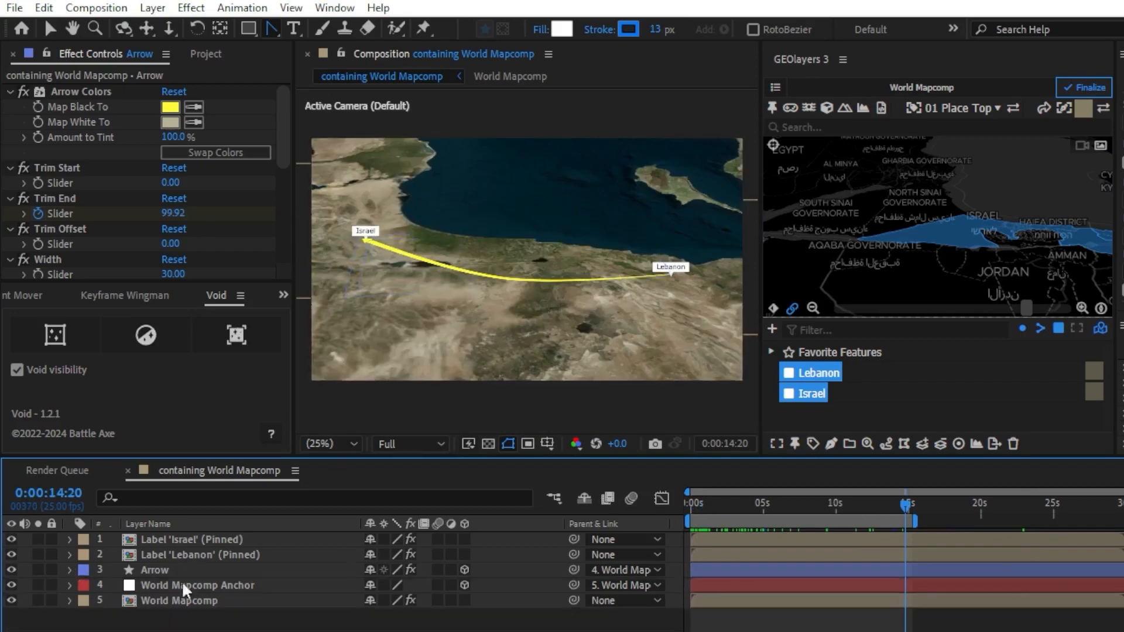
Step: Rotate the map view to show Lebanon above Israel, select only the Lebanon feature and fit the view to it
left_click_drag(996, 225, 946, 193)
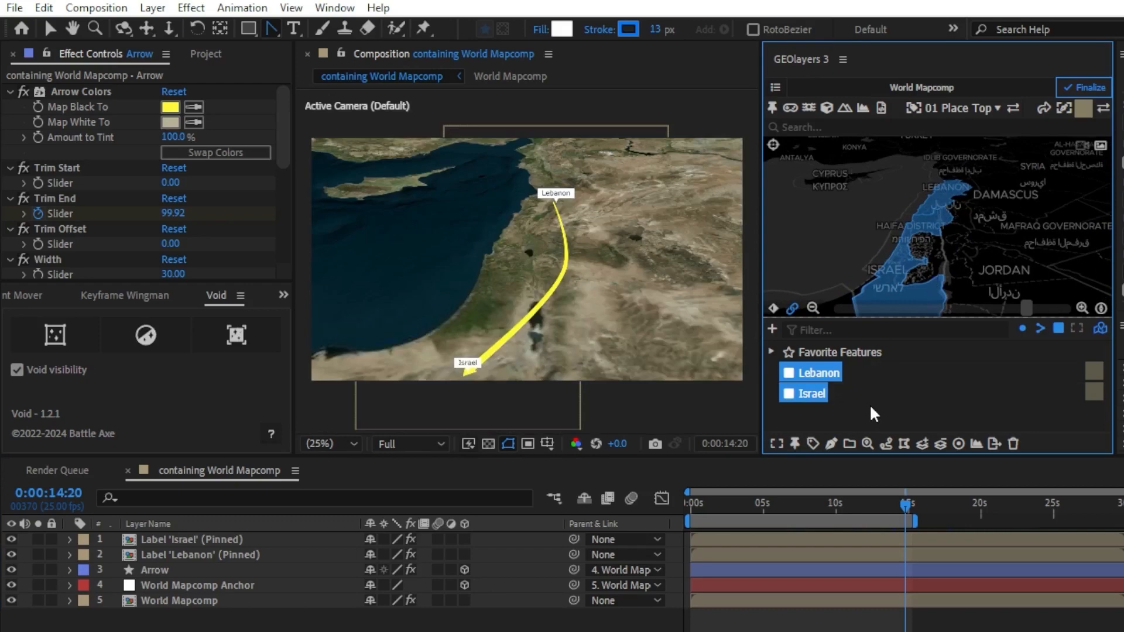
left_click(869, 406)
left_click(829, 378)
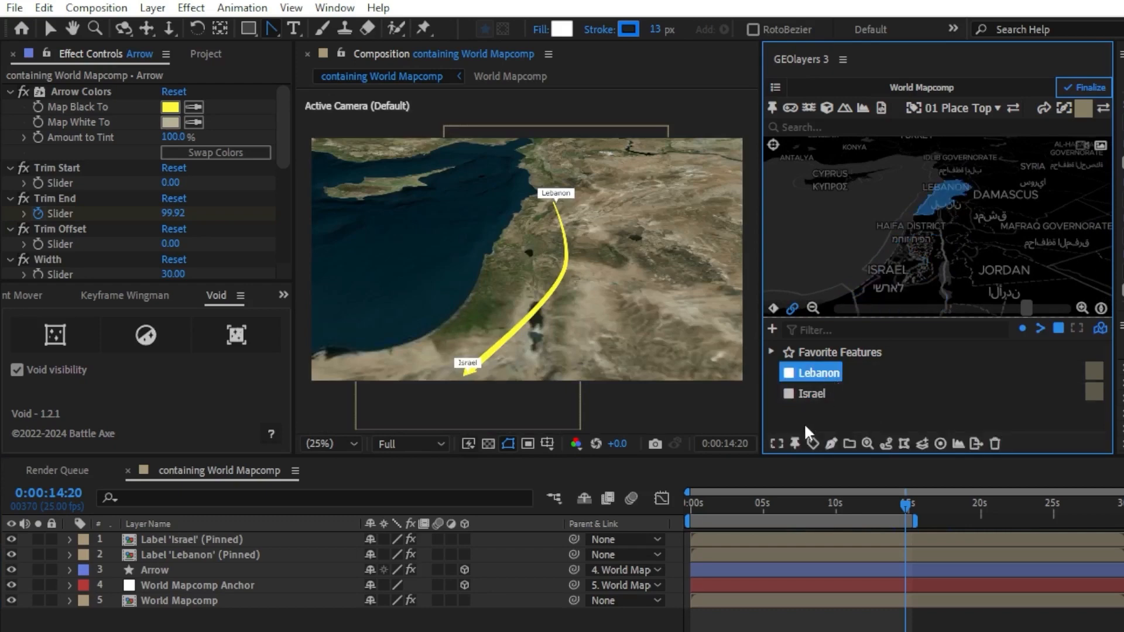
left_click(776, 443)
left_click(820, 375)
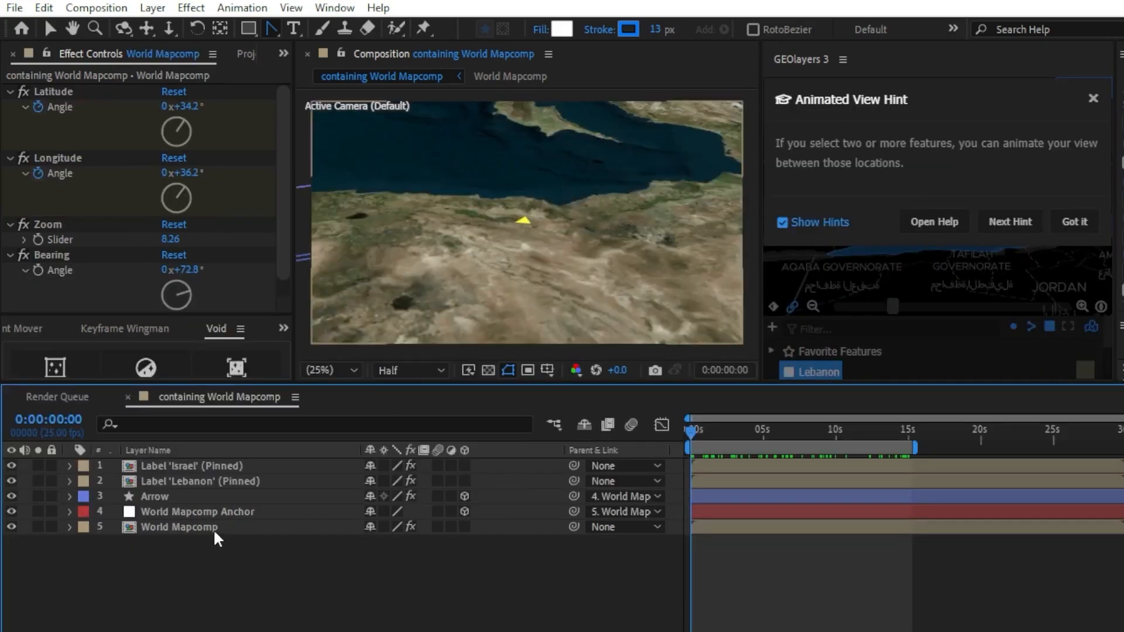
Step: Reveal the World Mapcomp layer's keyframes and rotate the starting map view to a bearing of about -14.4°
left_click(214, 530)
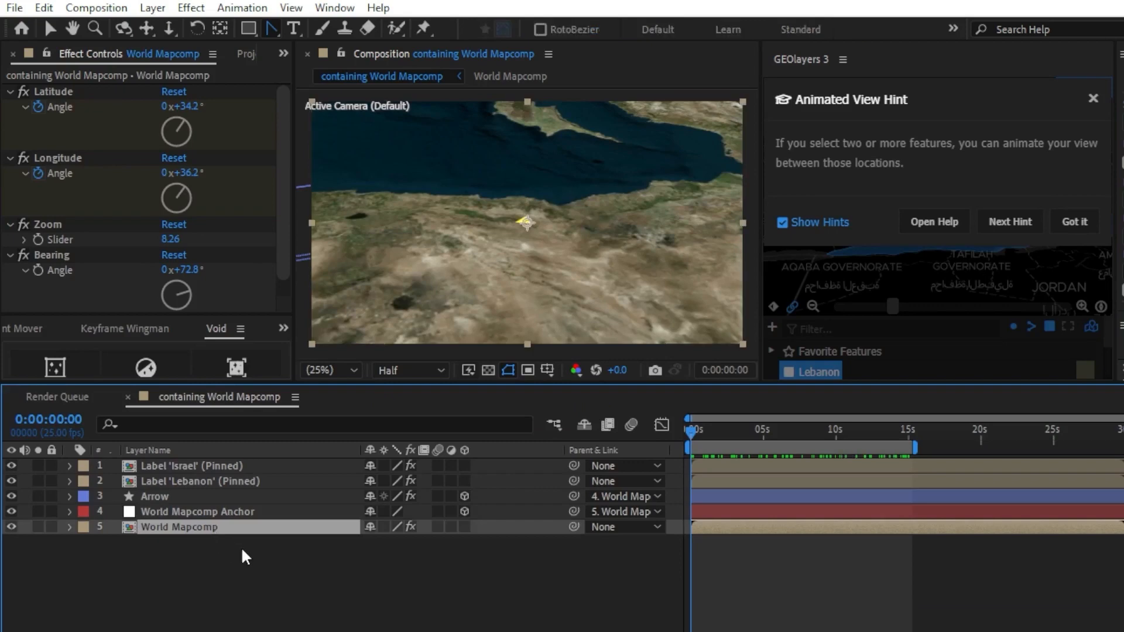
key("u")
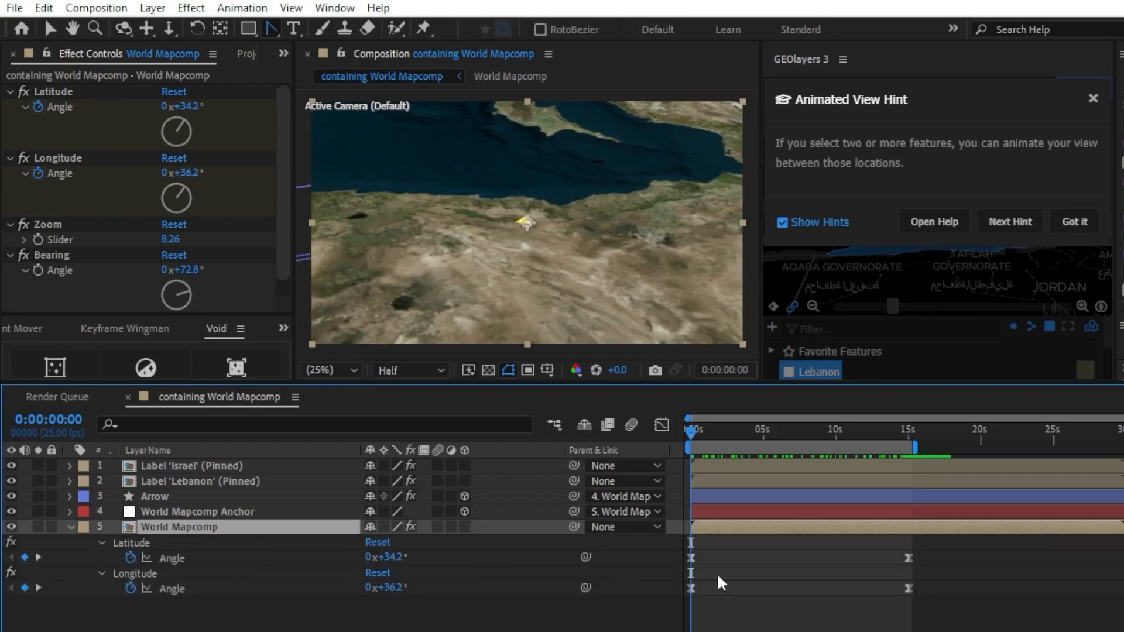
mouse_move(693, 431)
left_mouse_down()
mouse_move(715, 433)
mouse_move(678, 444)
left_mouse_up()
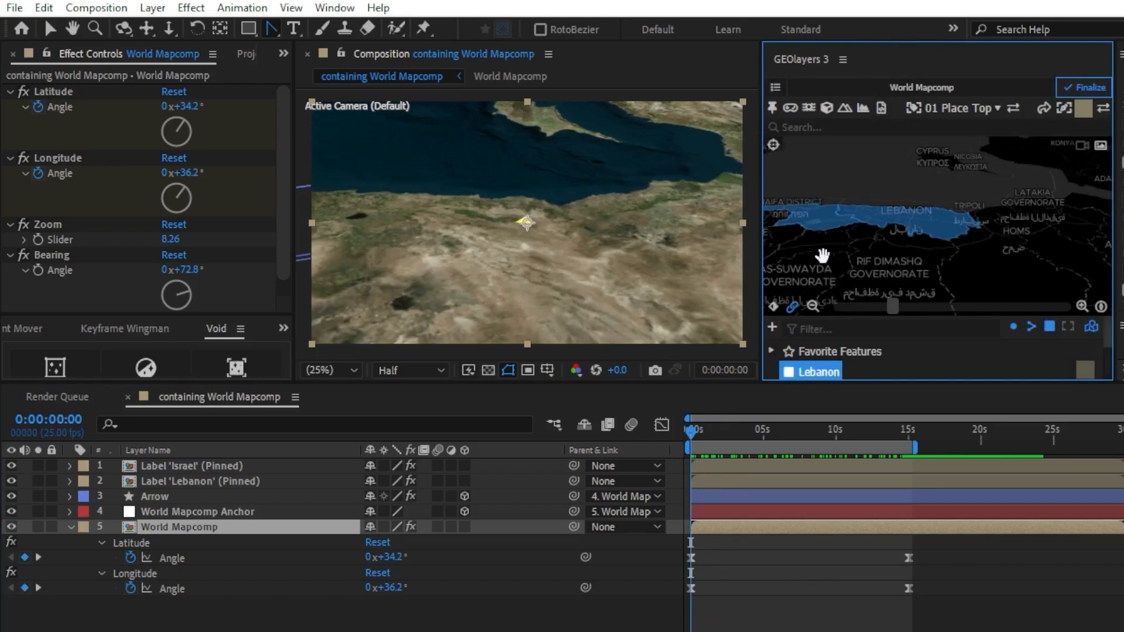
left_click_drag(834, 237, 930, 176)
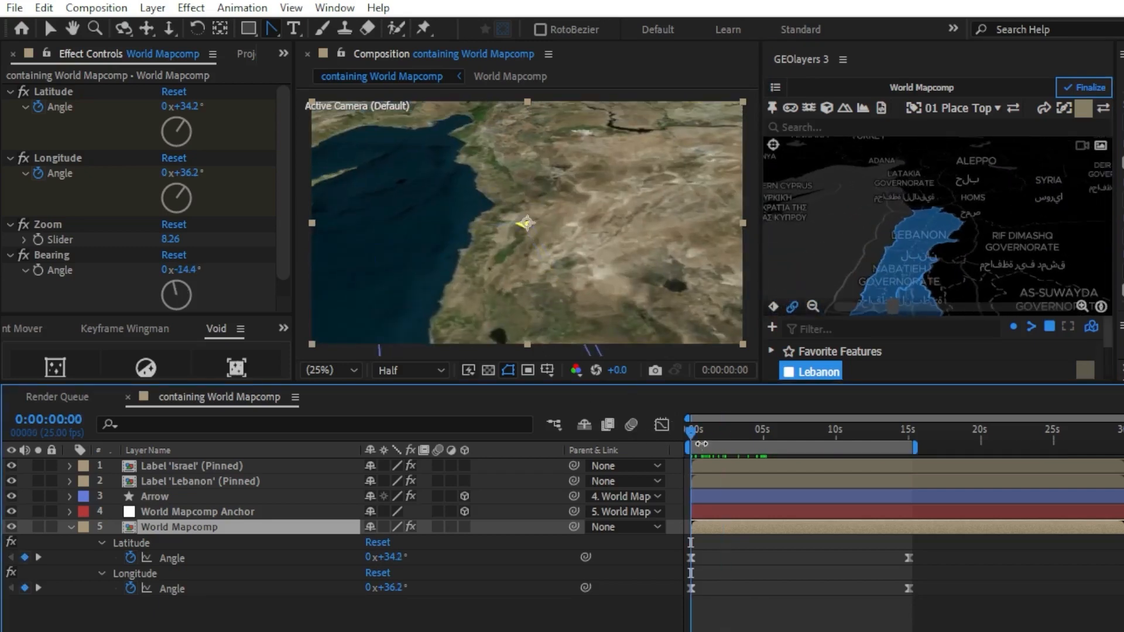
Step: Enable keyframes for the World Mapcomp layer's Zoom, Bearing and Pitch at the start of the timeline
left_click_drag(693, 431, 771, 437)
key("Home")
left_click(38, 226)
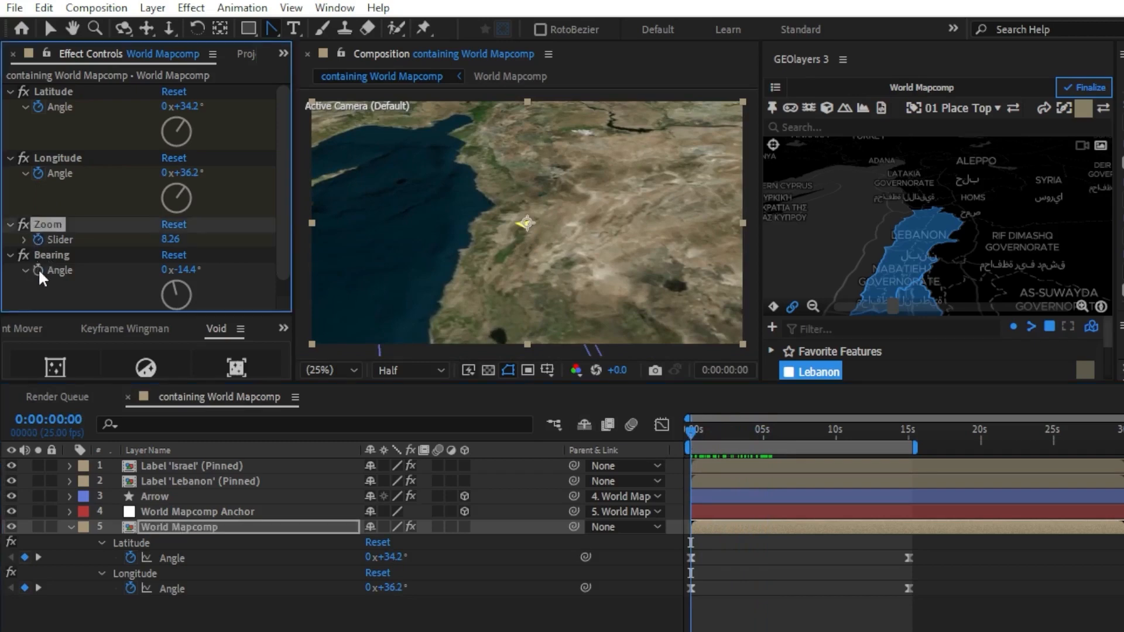
left_click(38, 270)
left_click_drag(278, 248, 277, 293)
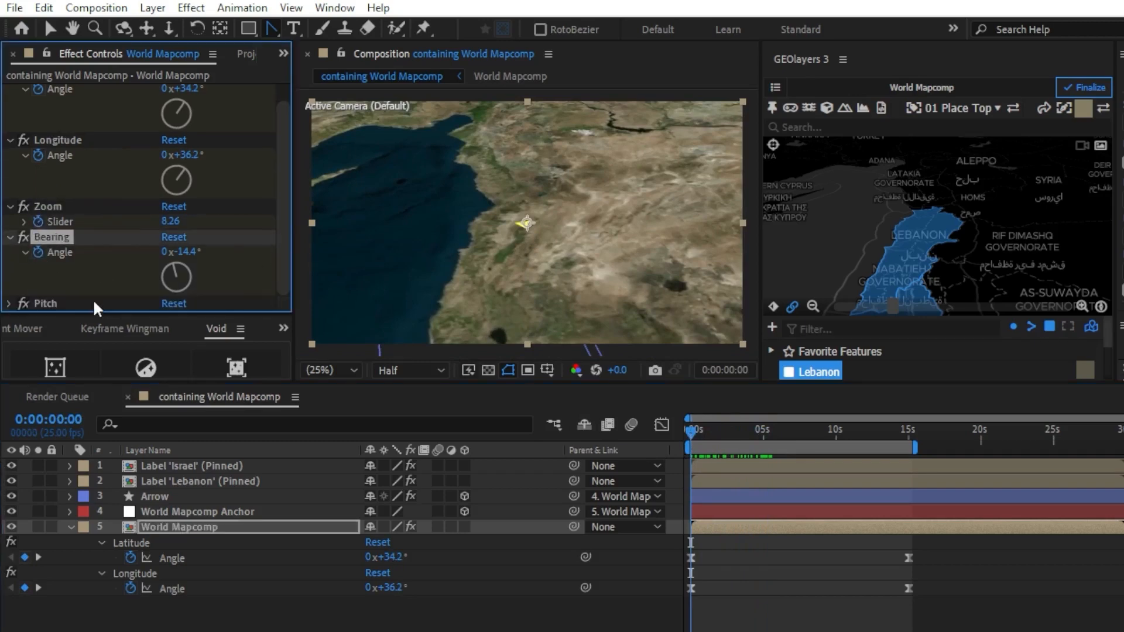
left_click(43, 303)
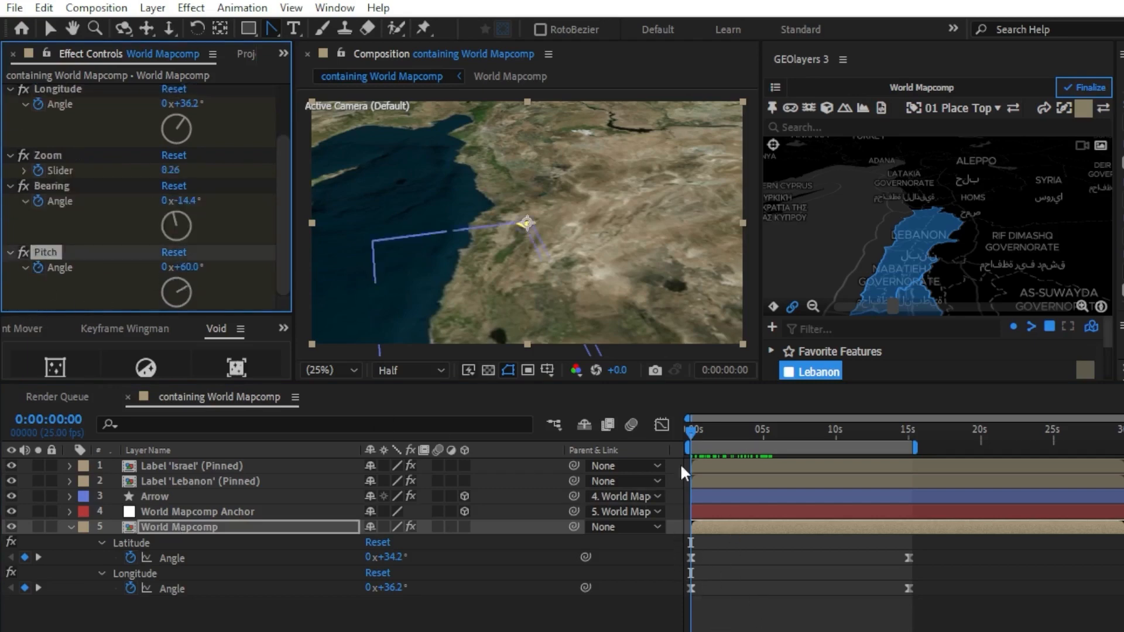
Step: At 0:00:08:10, reframe the map closer over northern Israel with zoom about 9.44, bearing about -17.6° and pitch 60°
left_click_drag(693, 433, 812, 451)
left_click_drag(893, 253, 903, 249)
scroll(901, 252, "up", 3)
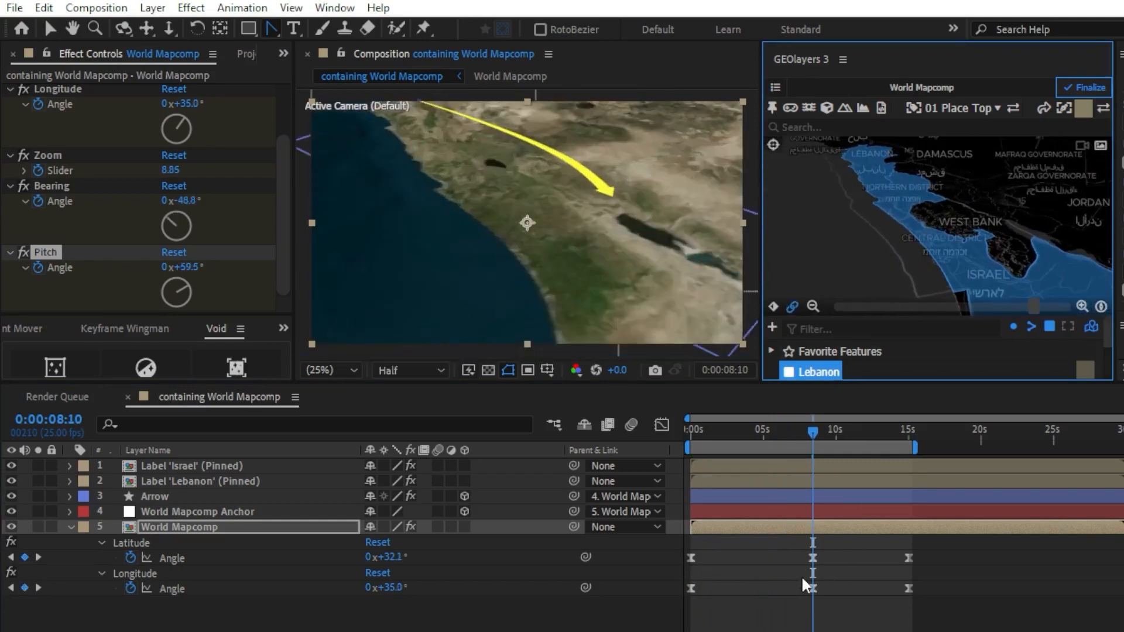
left_click_drag(934, 187, 931, 239)
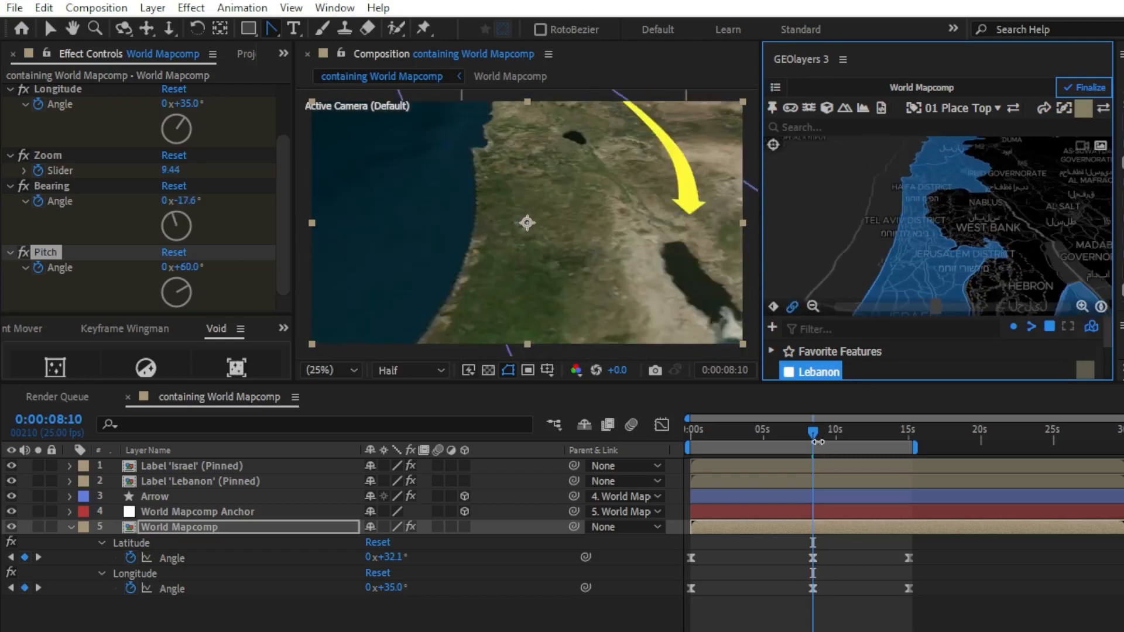
Step: Scrub through the view animation to 0:00:11:17 and collapse the World Mapcomp layer's properties
left_click_drag(813, 434, 740, 462)
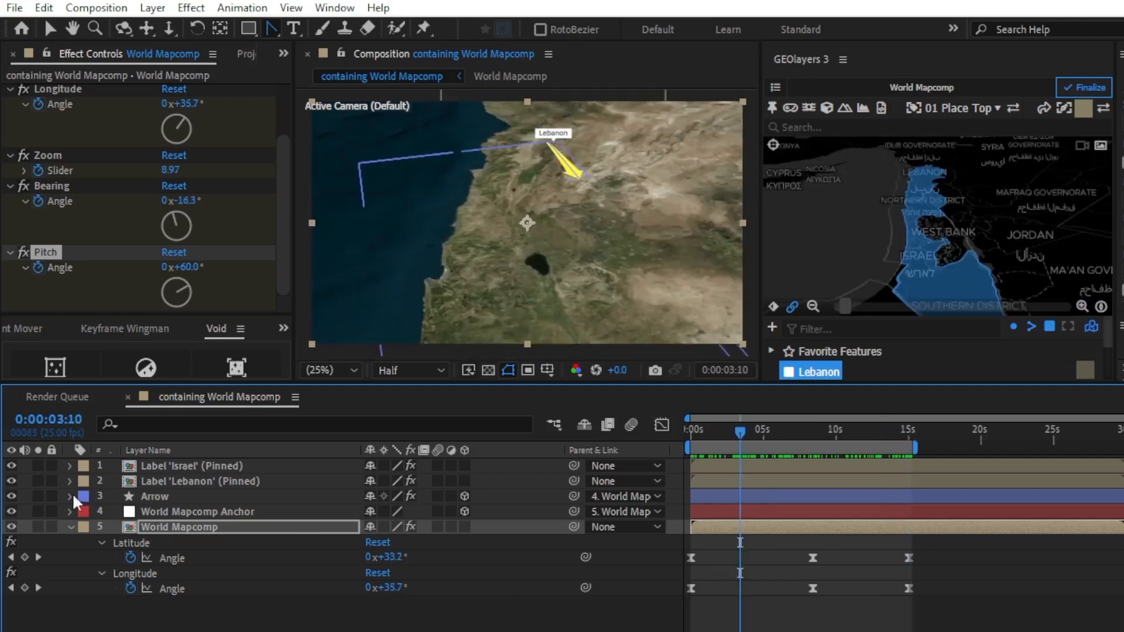
left_click(71, 526)
left_click_drag(741, 434, 862, 464)
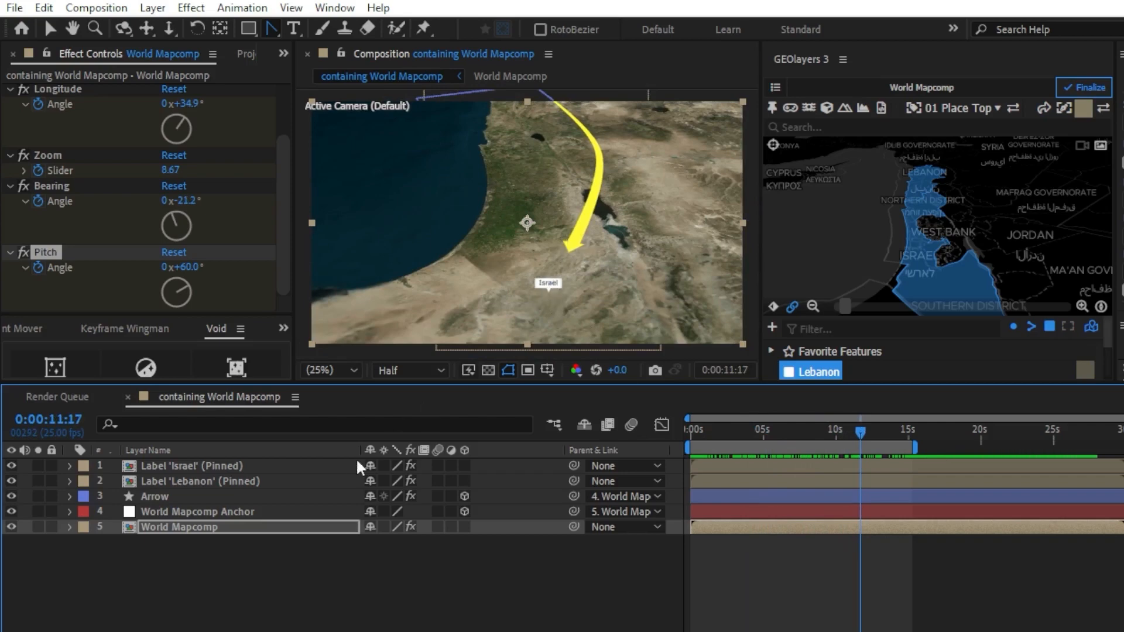
Step: Trim the Israel label layer to start at about 11 seconds and preview 0:00:14:23 at Full resolution
left_click(185, 466)
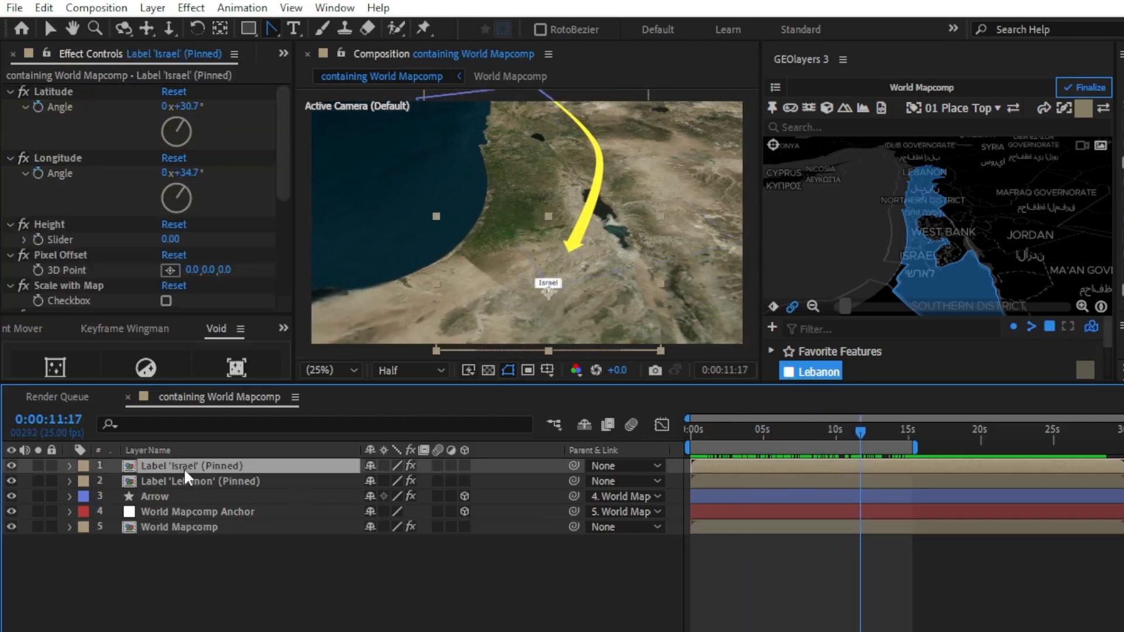
left_click_drag(704, 473, 865, 473)
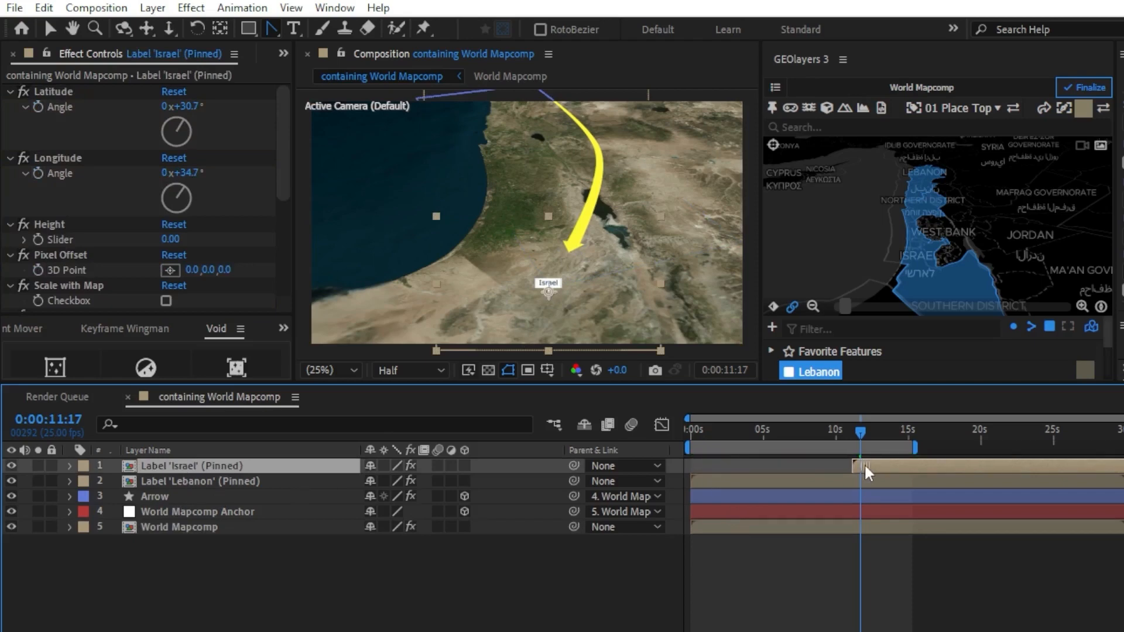
left_click_drag(859, 431, 907, 436)
left_click(407, 371)
left_click(401, 412)
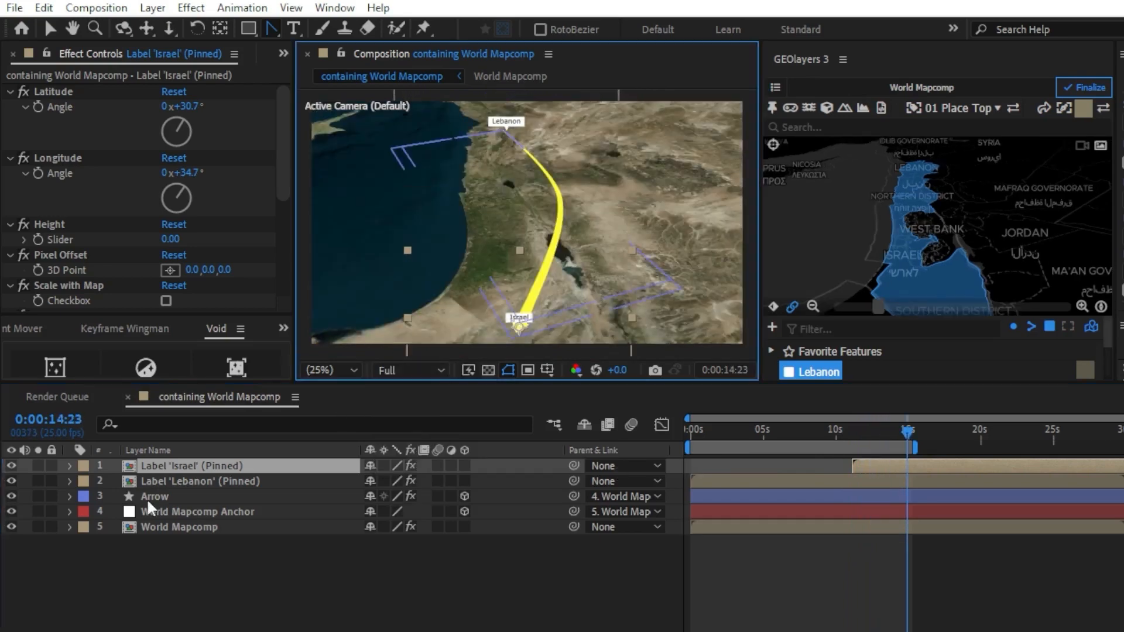
Step: Duplicate the Arrow layer and place the duplicate directly below the original
left_click(148, 496)
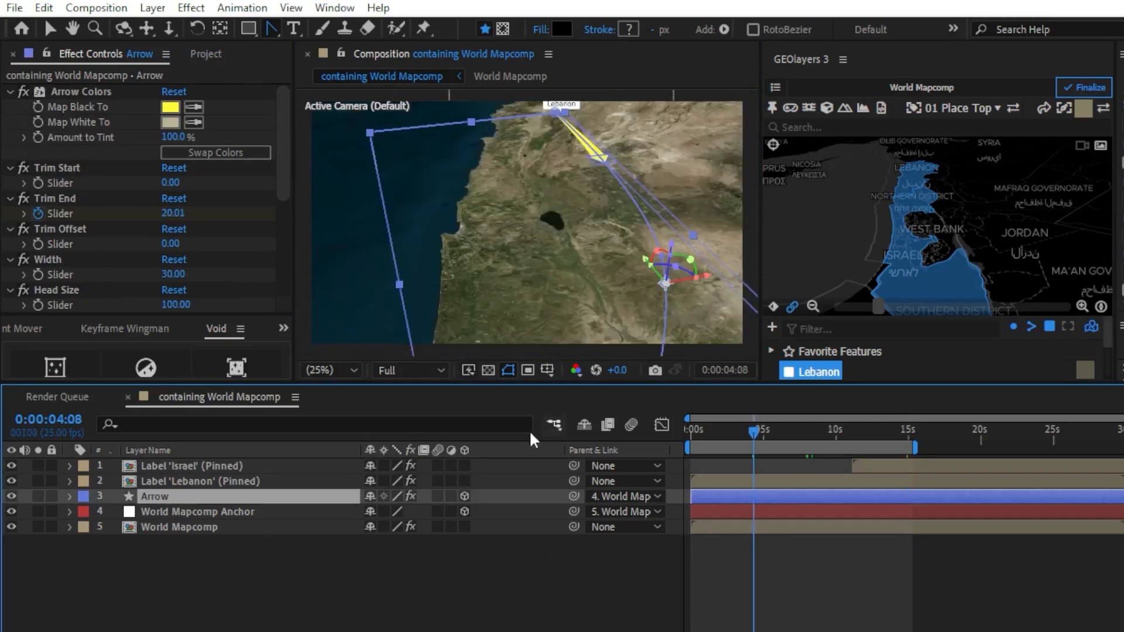
key("ctrl+d")
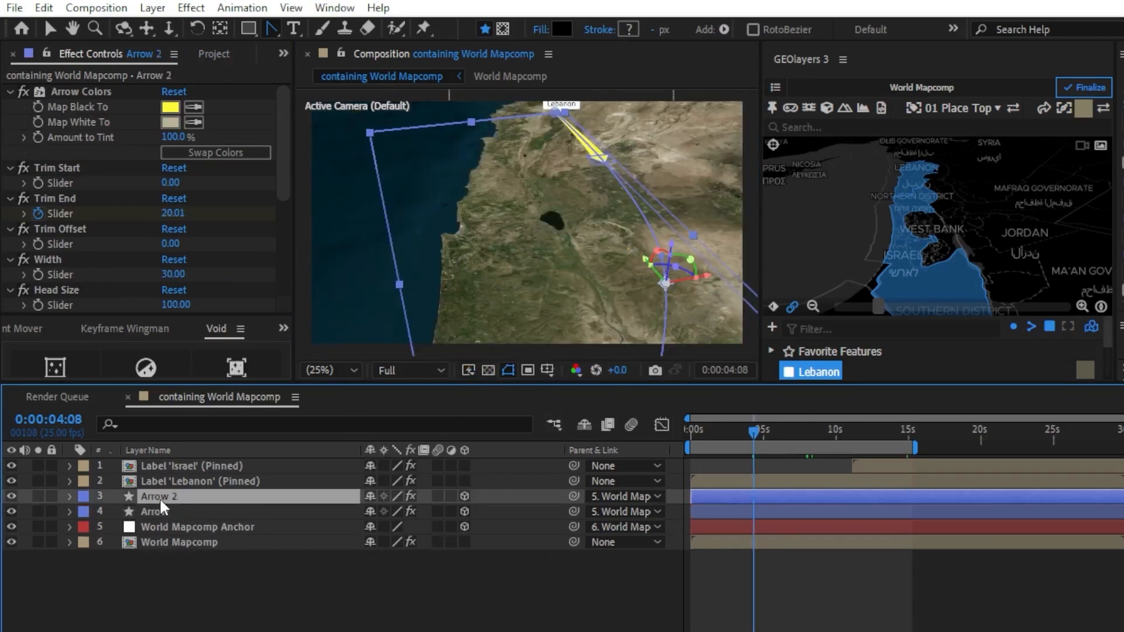
left_click_drag(160, 497, 153, 515)
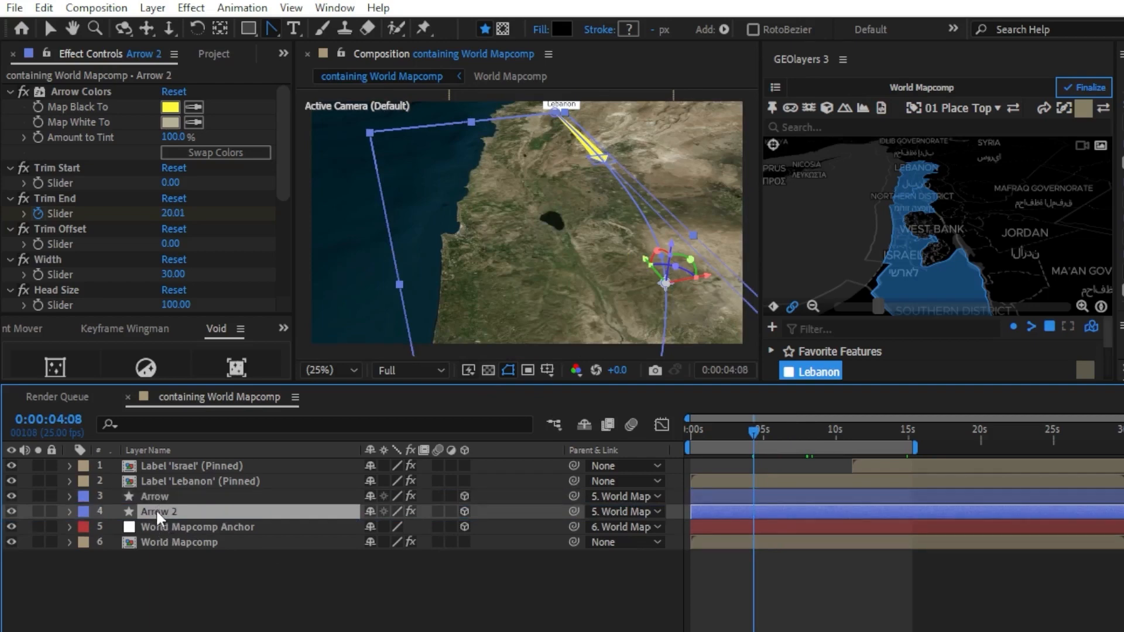
Step: Apply a Drop Shadow set to Shadow Only to the Arrow 2 layer and hide the original Arrow
key("ctrl+space")
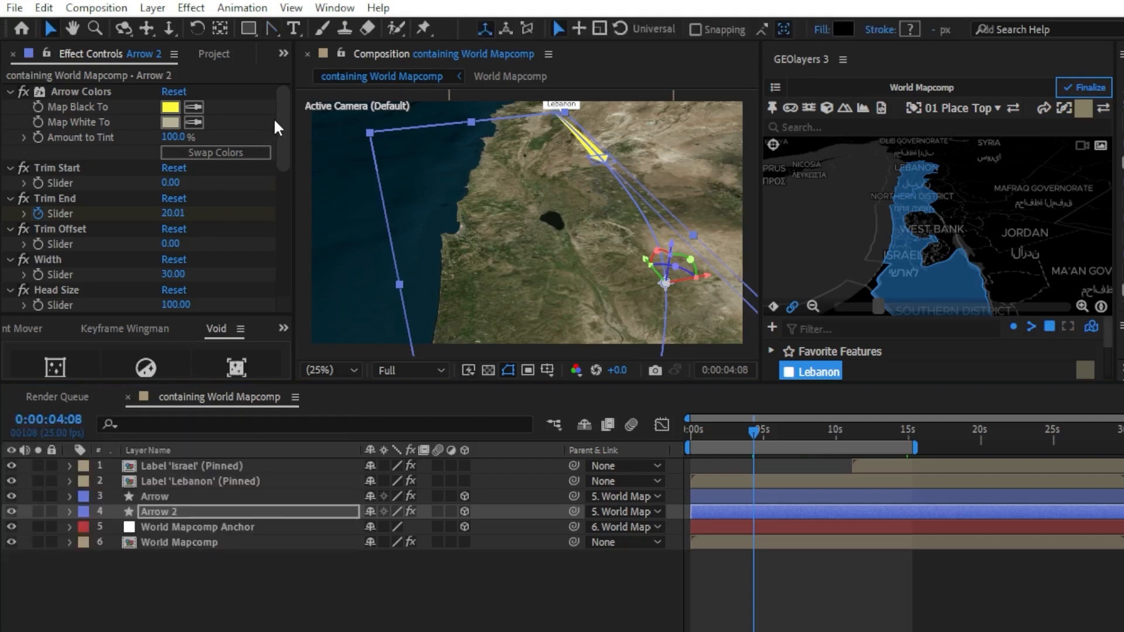
left_click_drag(282, 146, 269, 257)
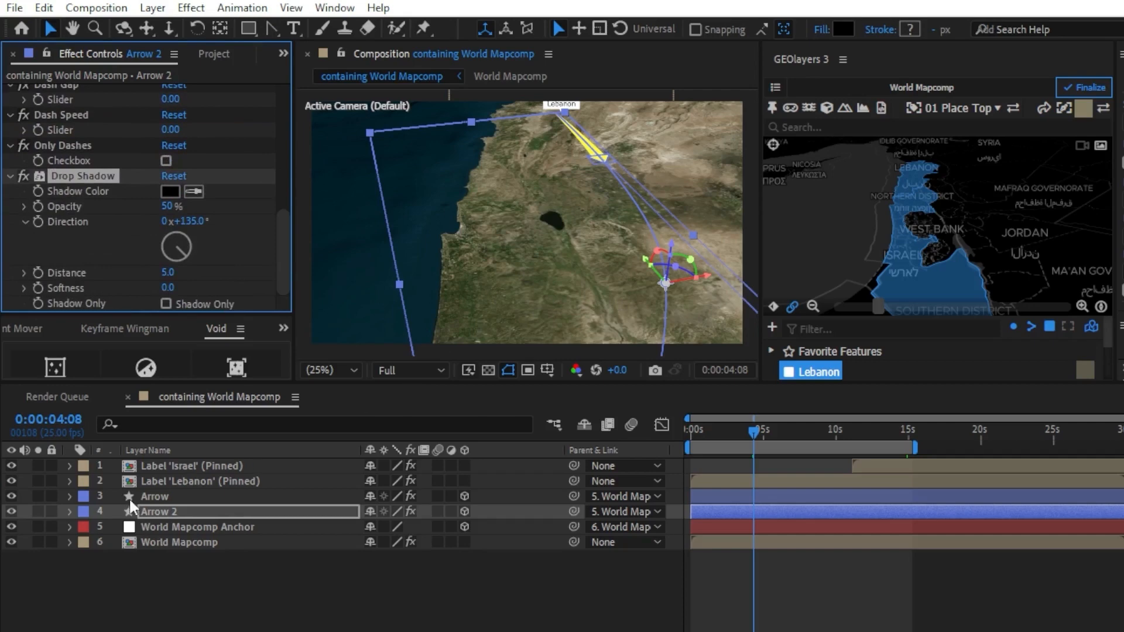
left_click(11, 496)
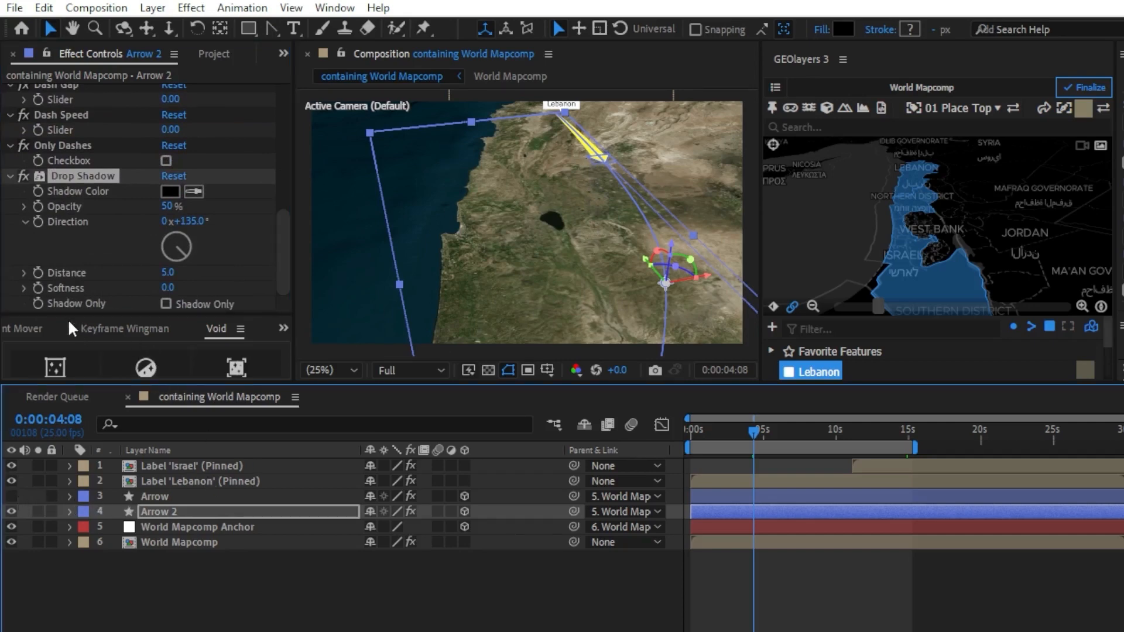
left_click(166, 304)
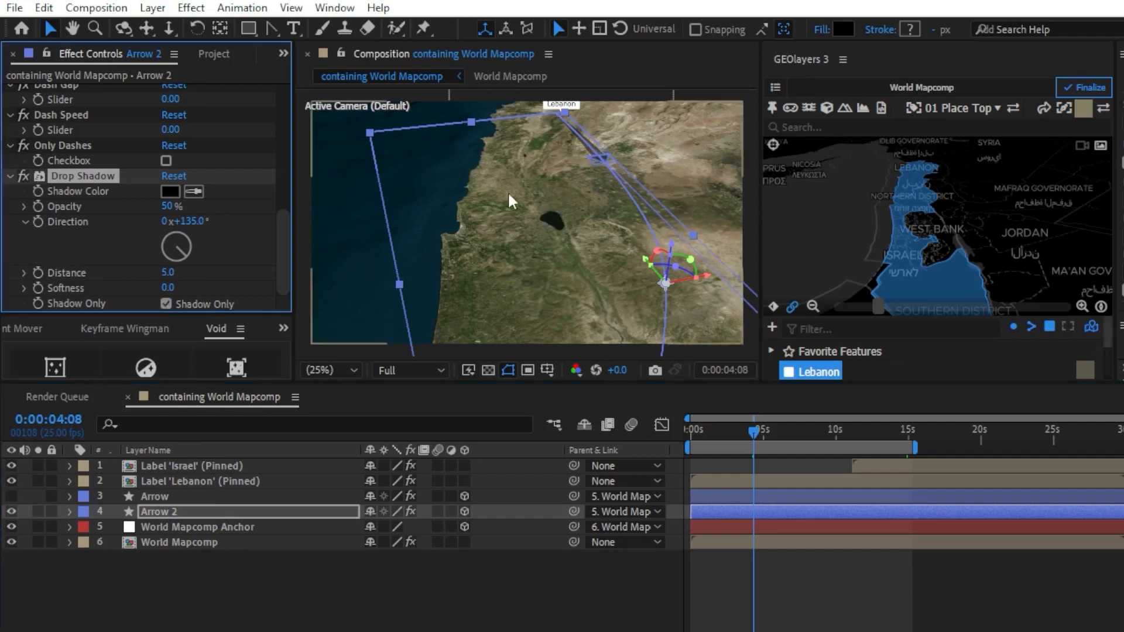
Step: Set the softness of Arrow 2's drop shadow to 21 and show the original Arrow layer again
scroll(515, 202, "up", 4)
left_click_drag(665, 143, 455, 286)
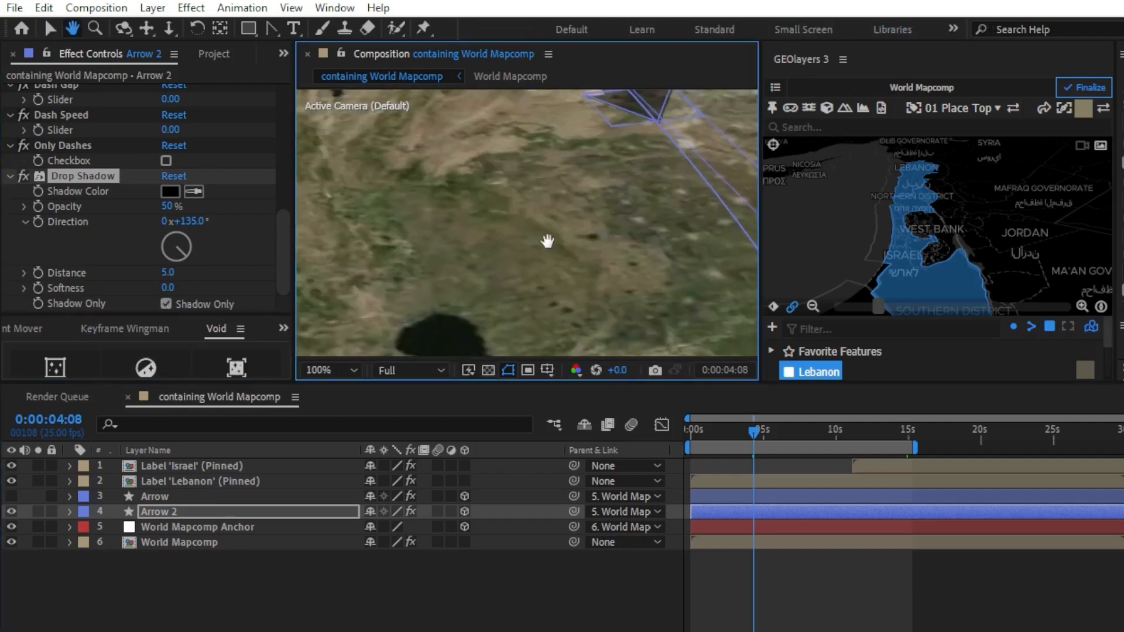
left_click_drag(547, 241, 562, 339)
left_click_drag(497, 211, 477, 292)
left_click_drag(456, 242, 448, 259)
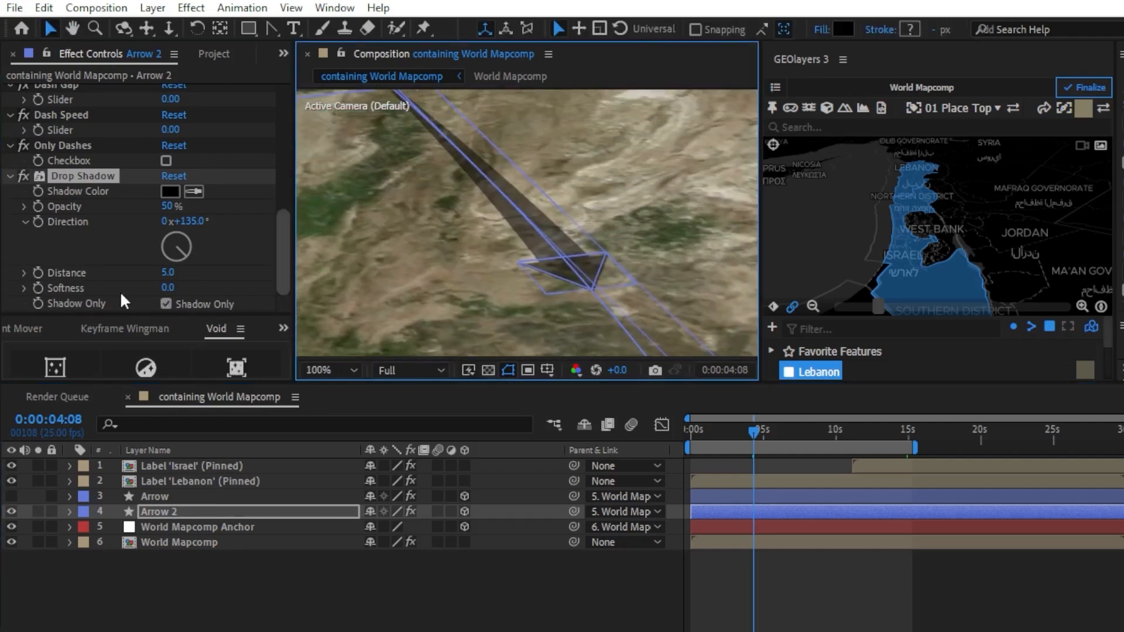
left_click_drag(168, 287, 195, 295)
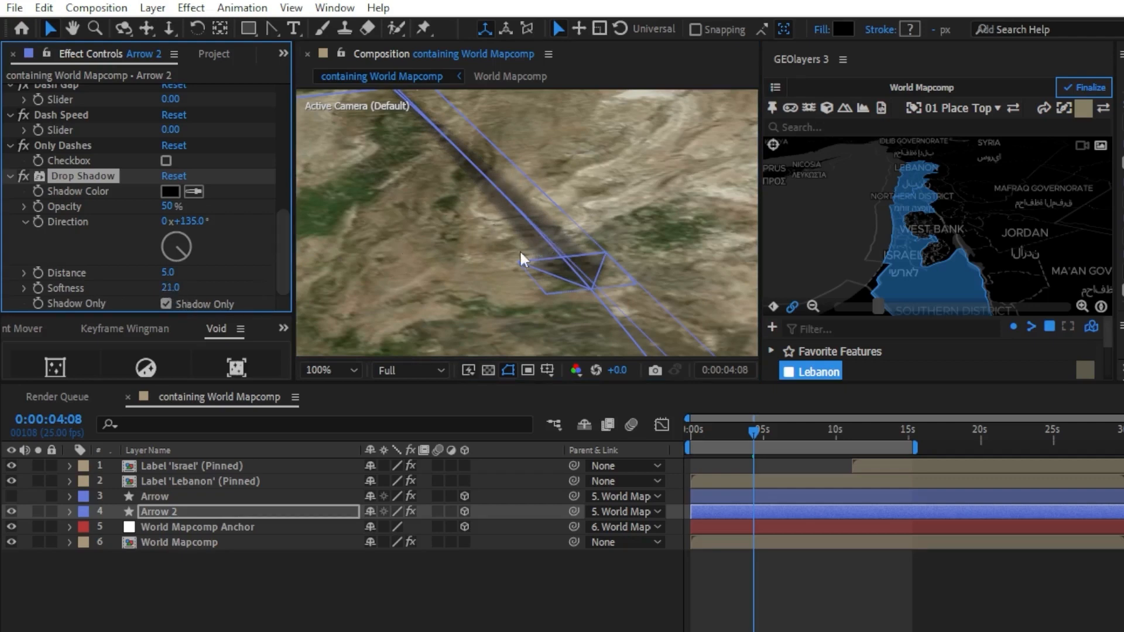
left_click(11, 496)
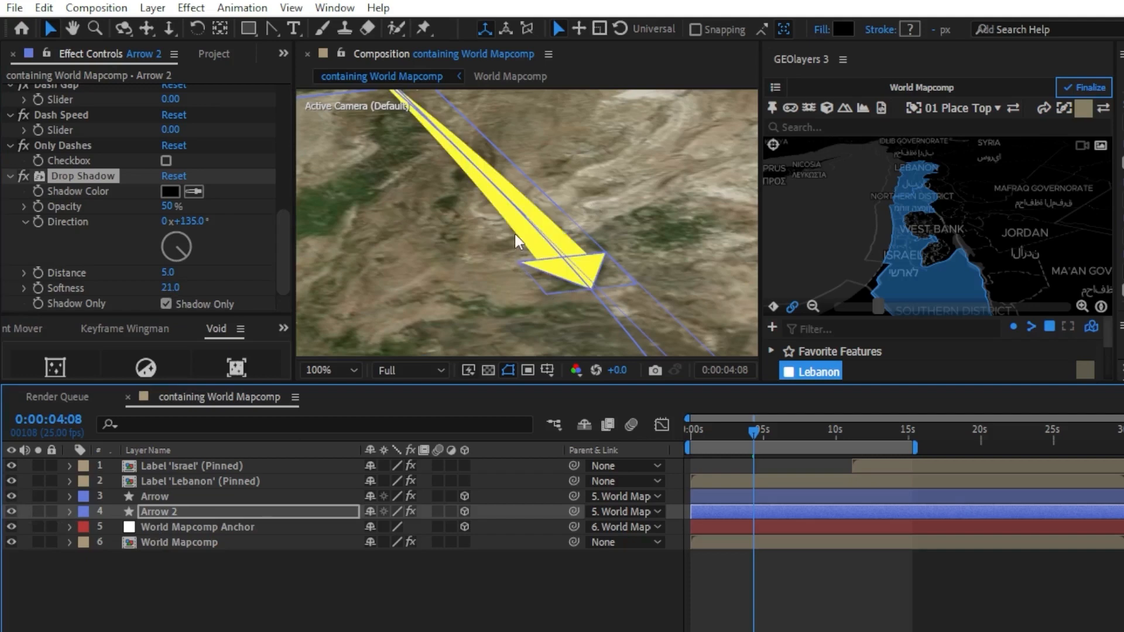
Step: Raise the Arrow layer slightly along its Z axis above its shadow and inspect the offset near Lebanon
left_click(150, 497)
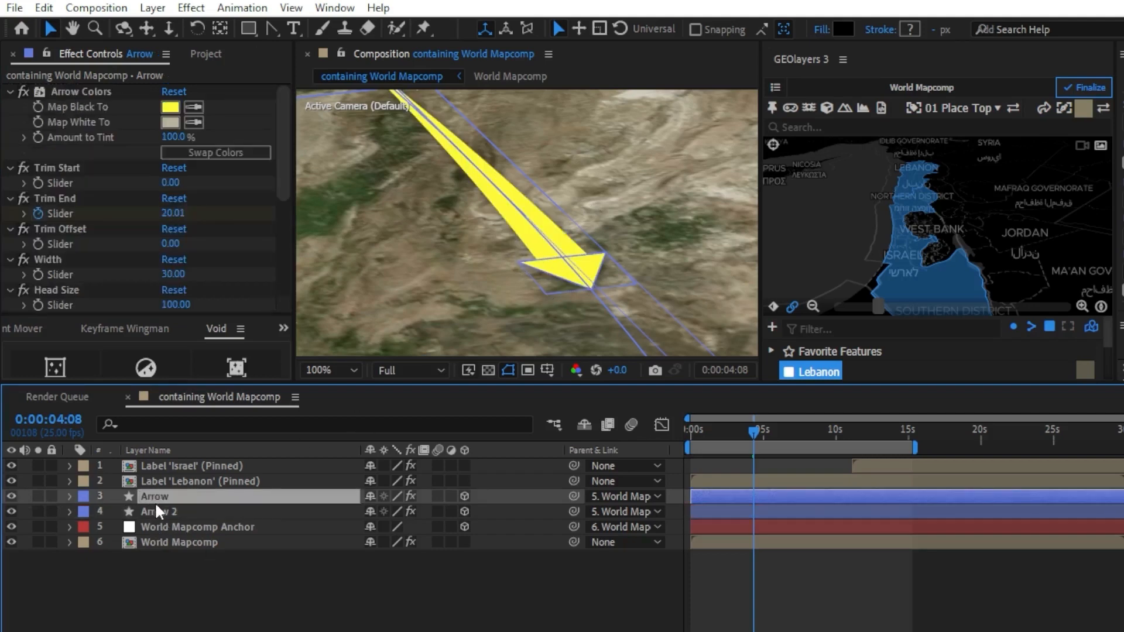
left_click(332, 366)
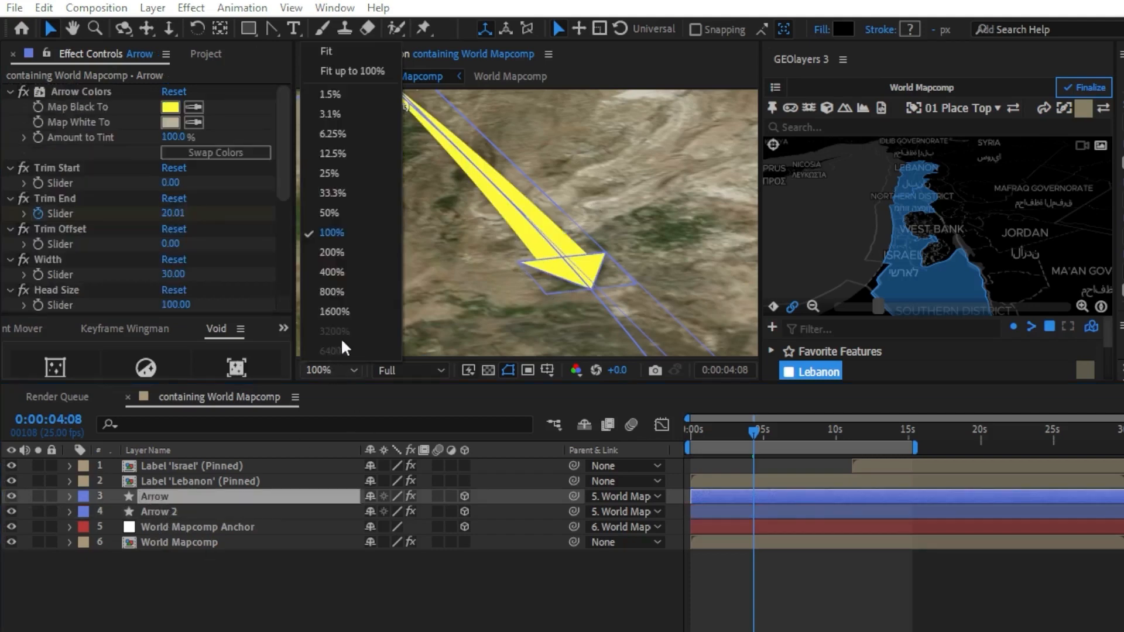
left_click(340, 72)
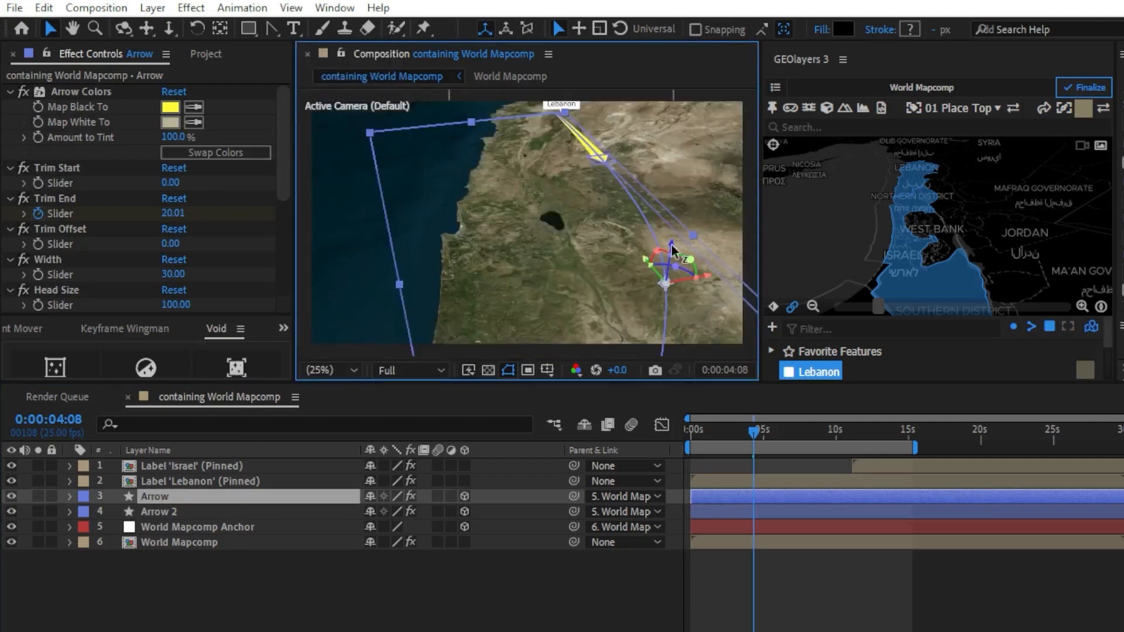
left_click_drag(672, 245, 671, 228)
scroll(670, 228, "up", 2)
left_click_drag(615, 170, 466, 351)
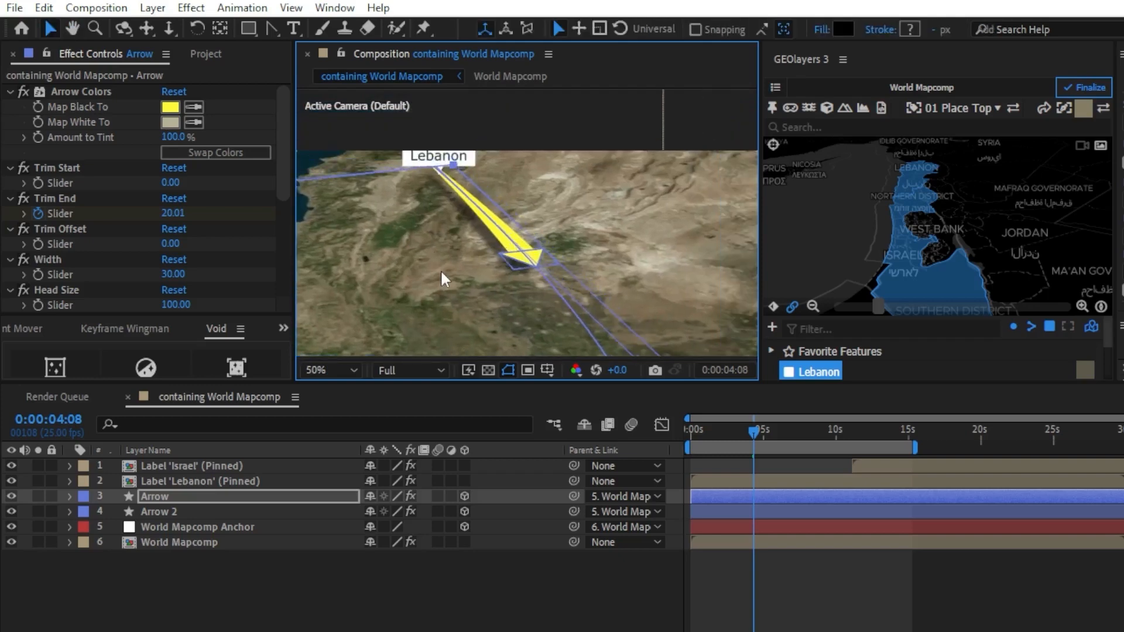
Step: Fit the composition in the viewer and raise the Arrow layer a little more along its Z axis at 0:00:06:17
key("alt+slash")
left_click_drag(750, 436, 788, 440)
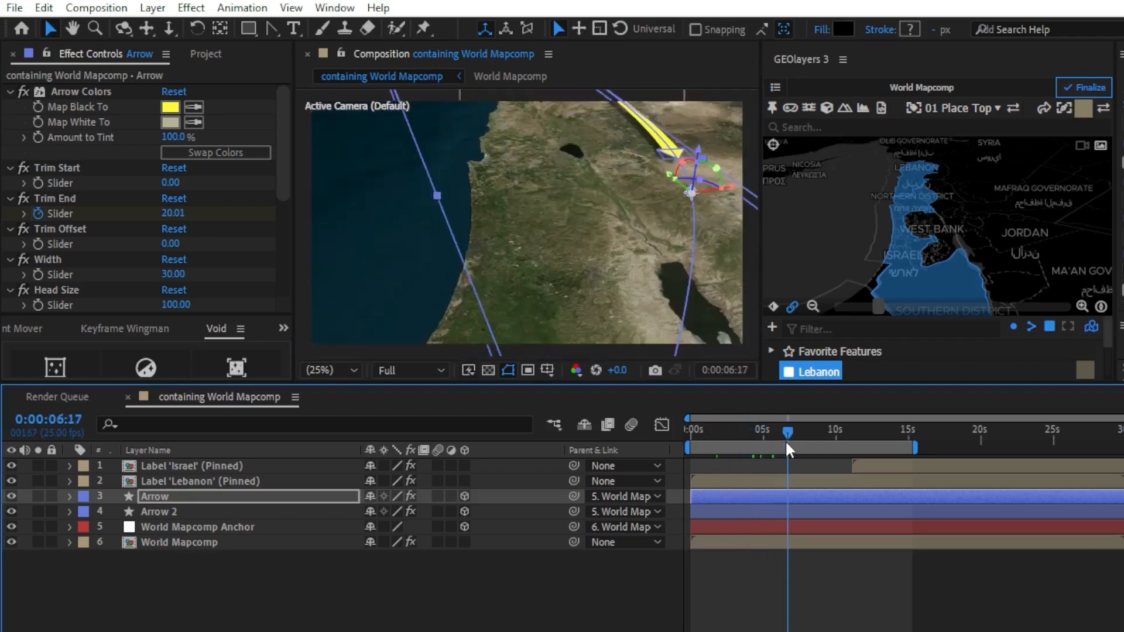
left_click(706, 146)
left_click_drag(706, 146, 708, 142)
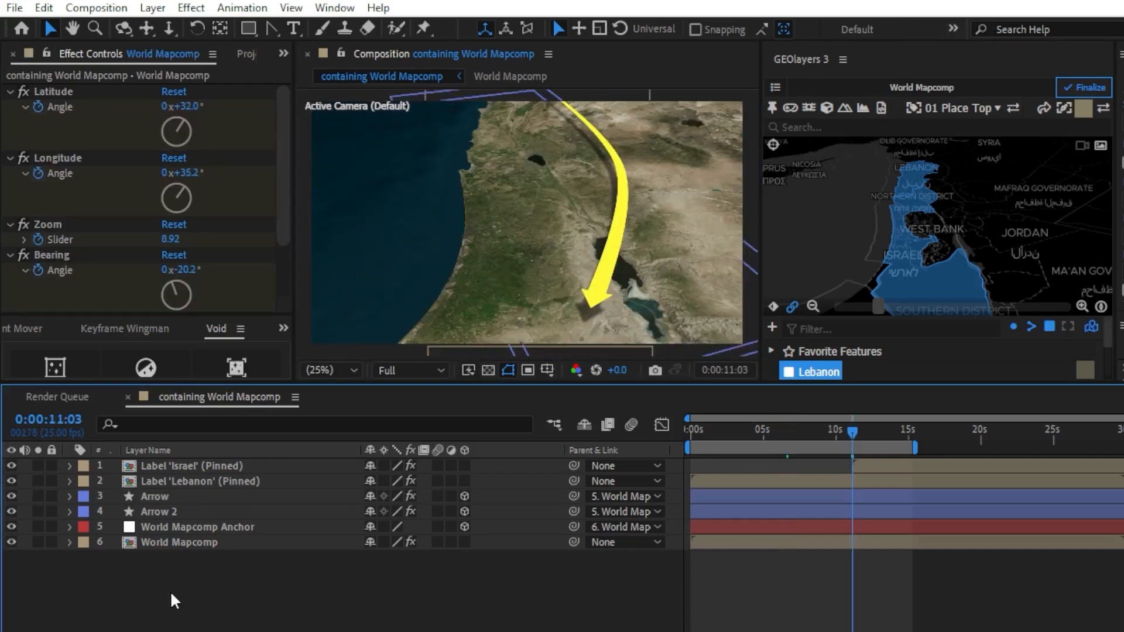
Step: Create a new adjustment layer and place it between Arrow 2 and World Mapcomp Anchor in the layer stack
right_click(118, 576)
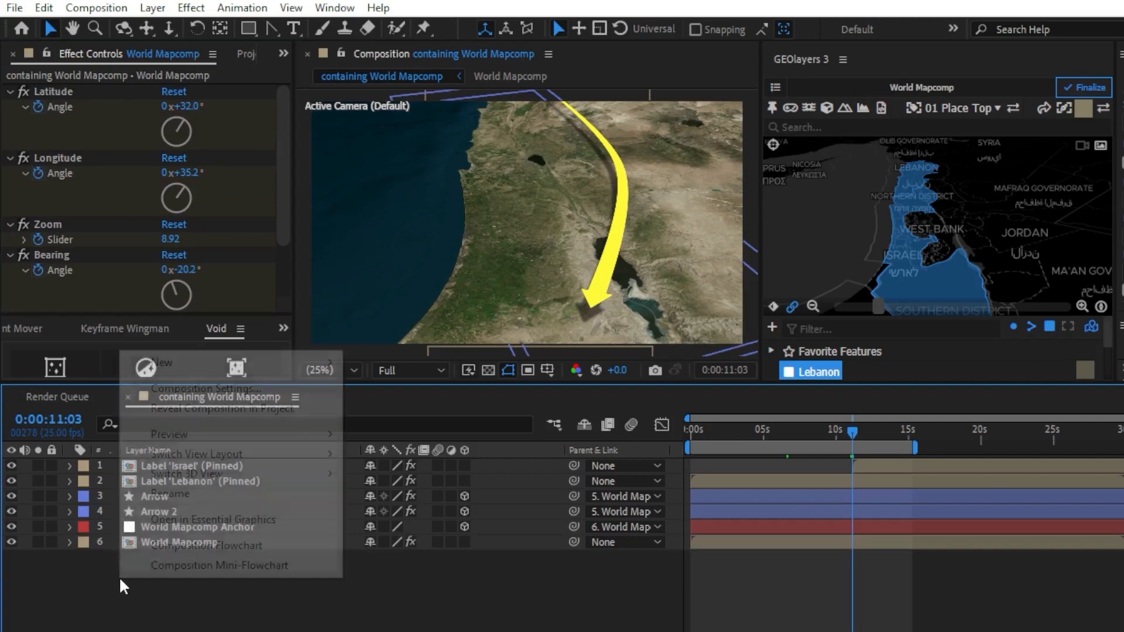
mouse_move(170, 372)
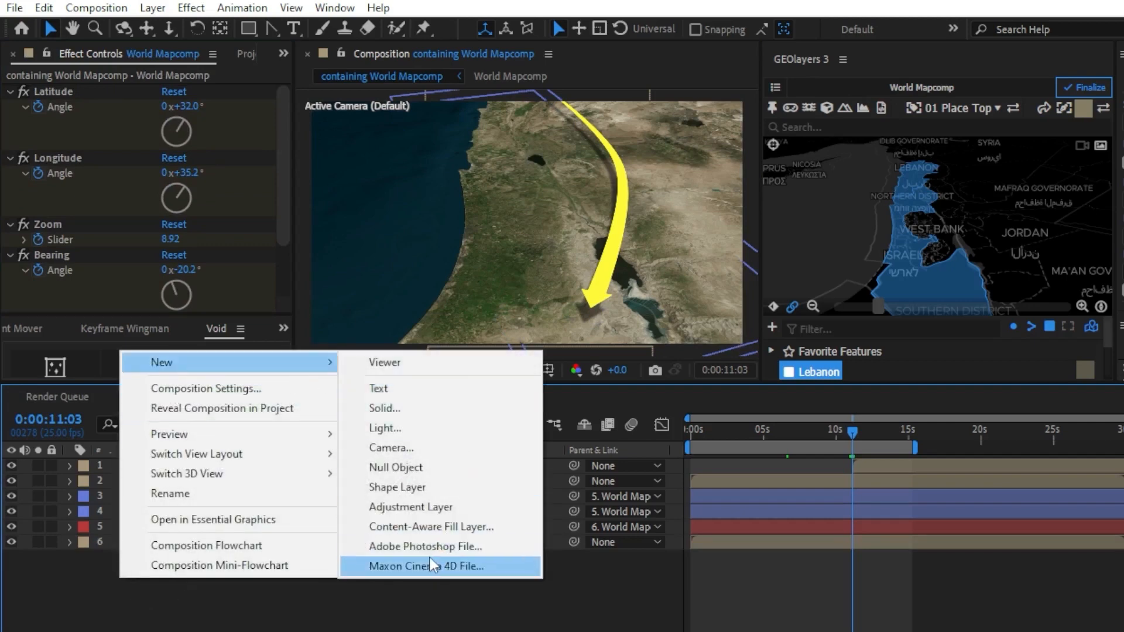
left_click(410, 505)
left_click_drag(175, 462, 170, 532)
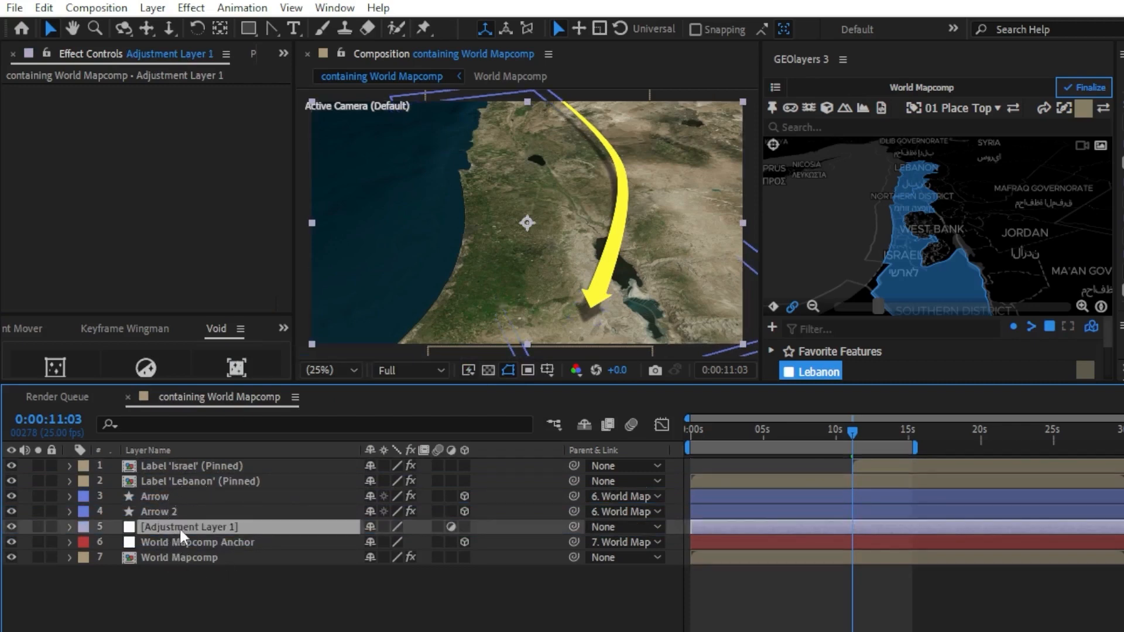
Step: Apply a Tint effect to the adjustment layer and map black to the dark blue 03090E
key("ctrl+space")
type("tint")
key("Return")
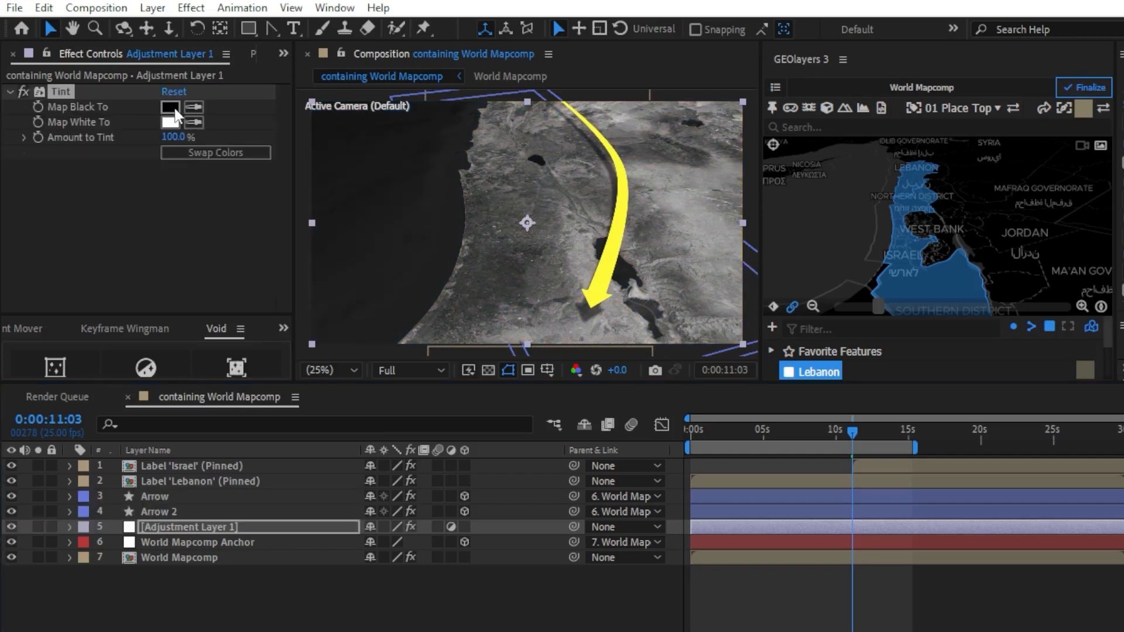
left_click(172, 109)
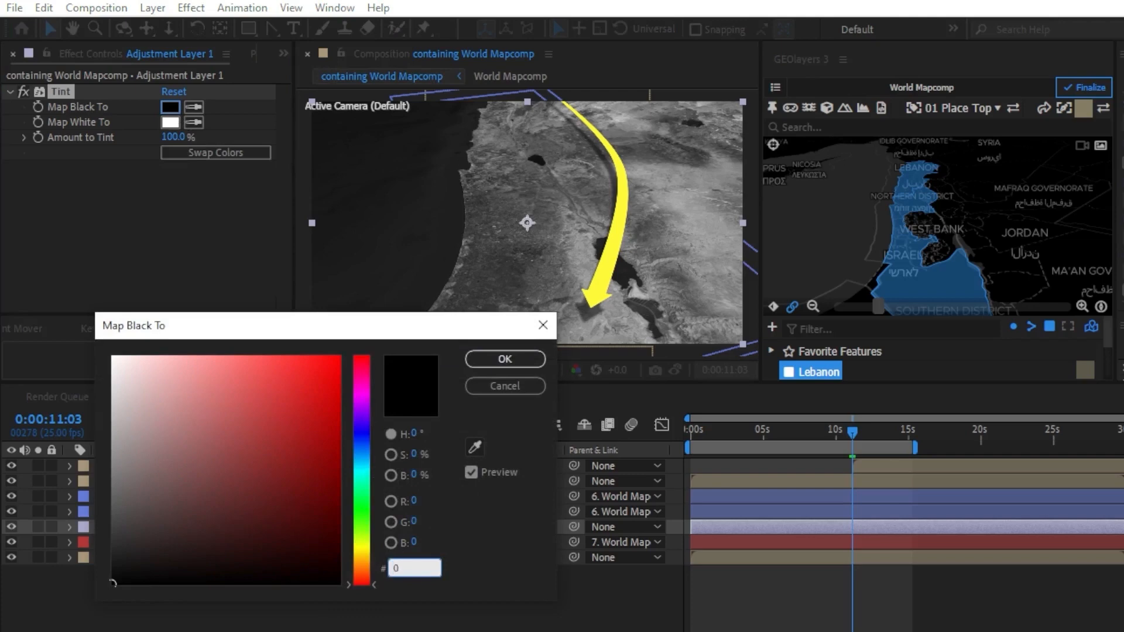
type("3090E")
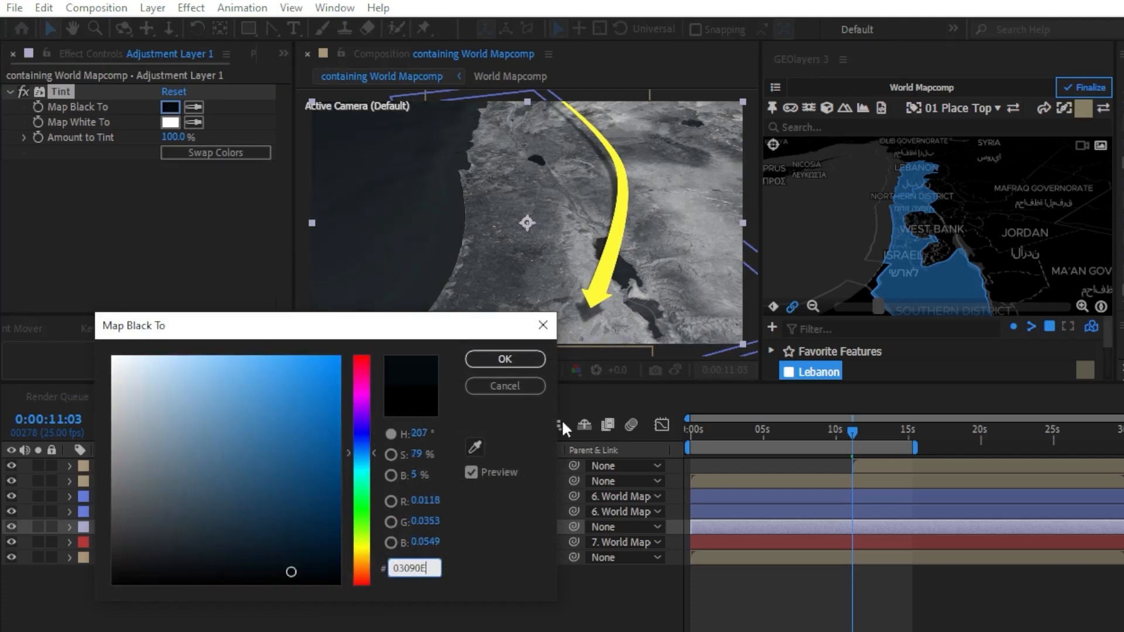
left_click(504, 359)
left_click(466, 124)
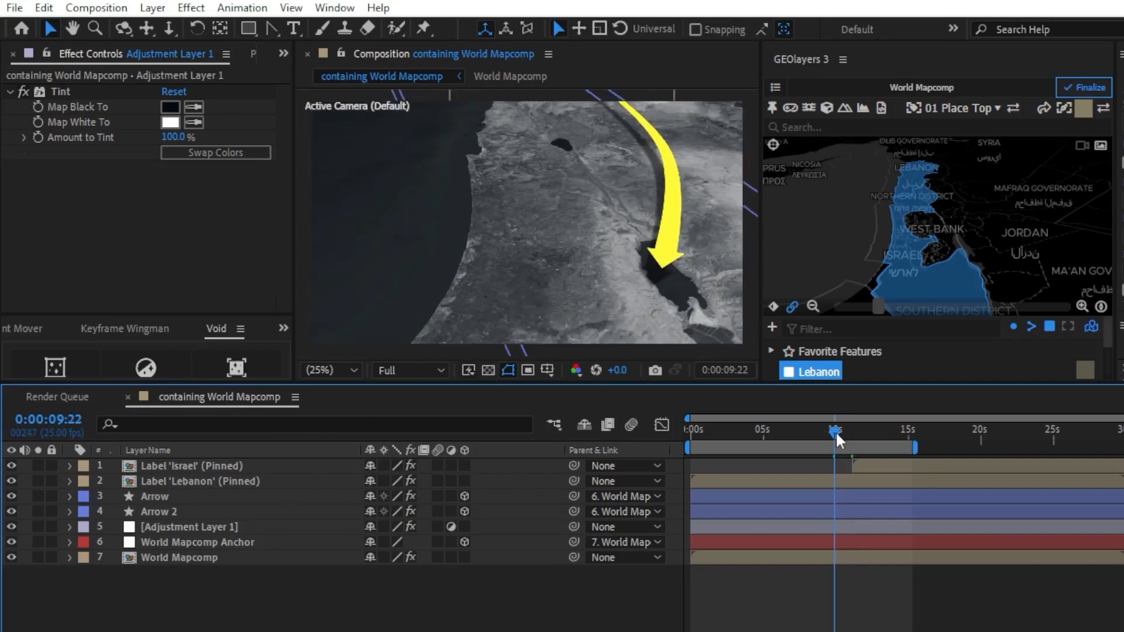
Step: Draw a large elliptical mask on the World Mapcomp layer around the middle of the map at 0:00:00:00
left_click_drag(835, 431, 683, 438)
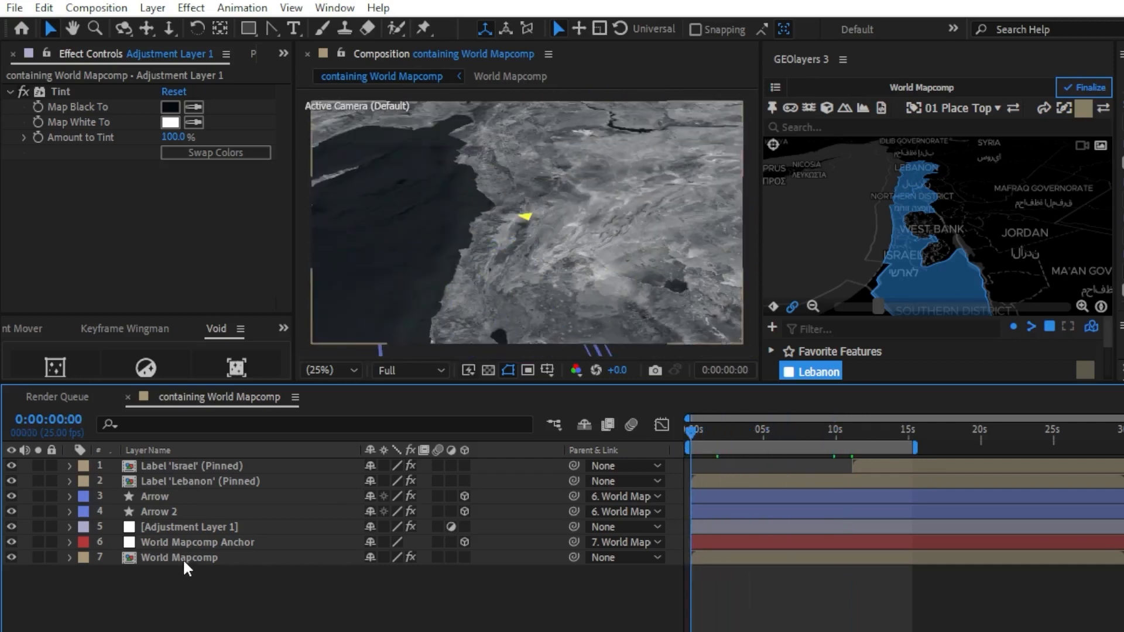
left_click(182, 559)
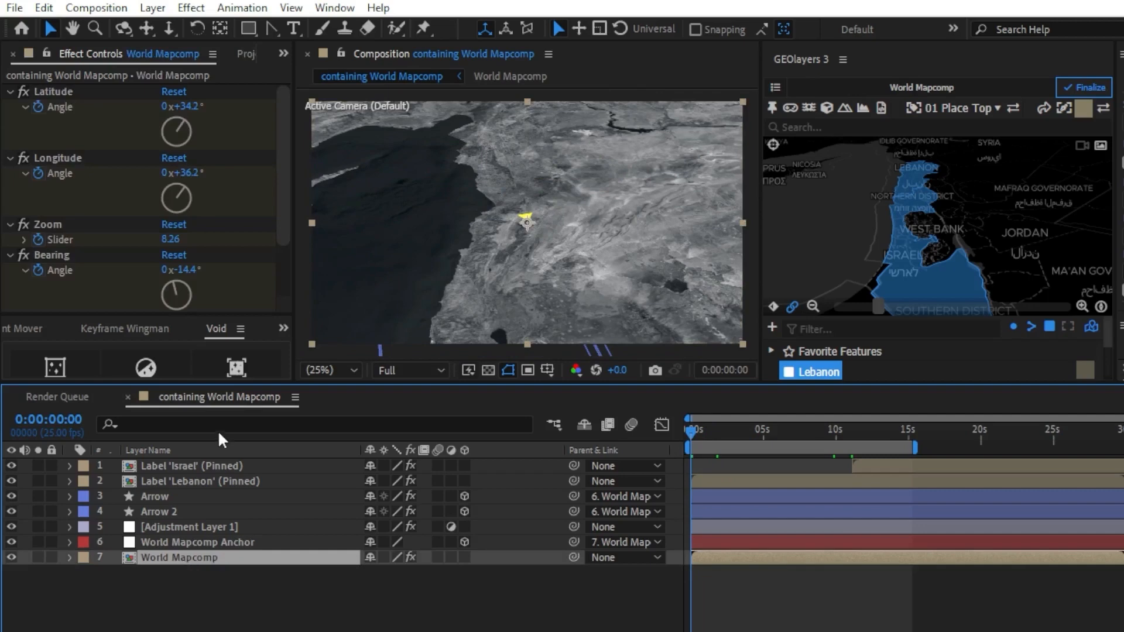
left_click(253, 30)
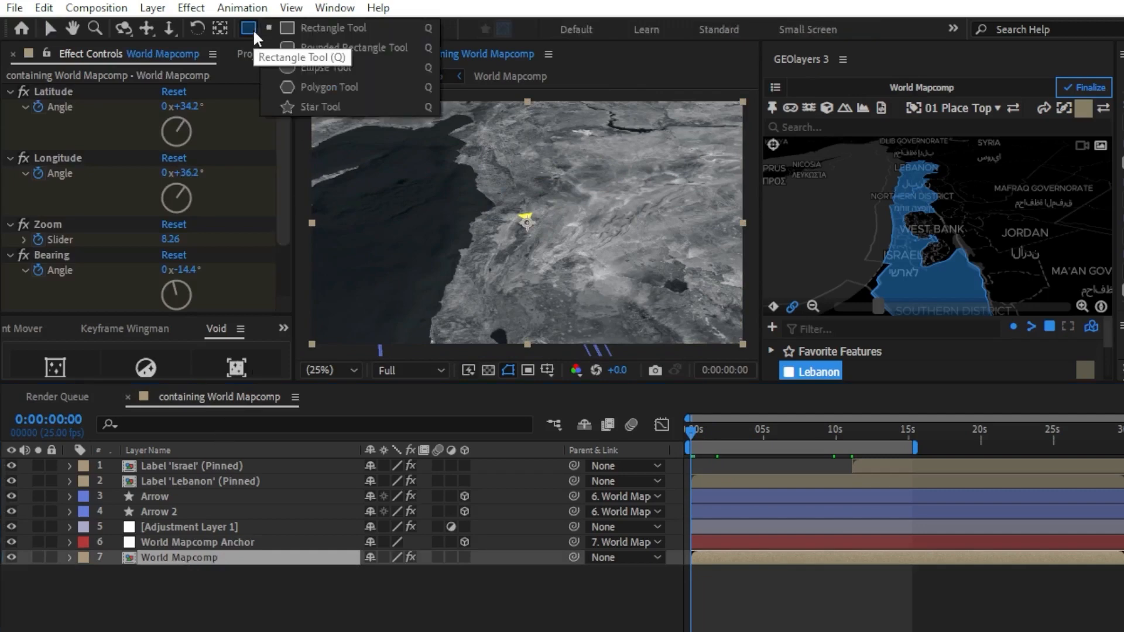
left_click(324, 66)
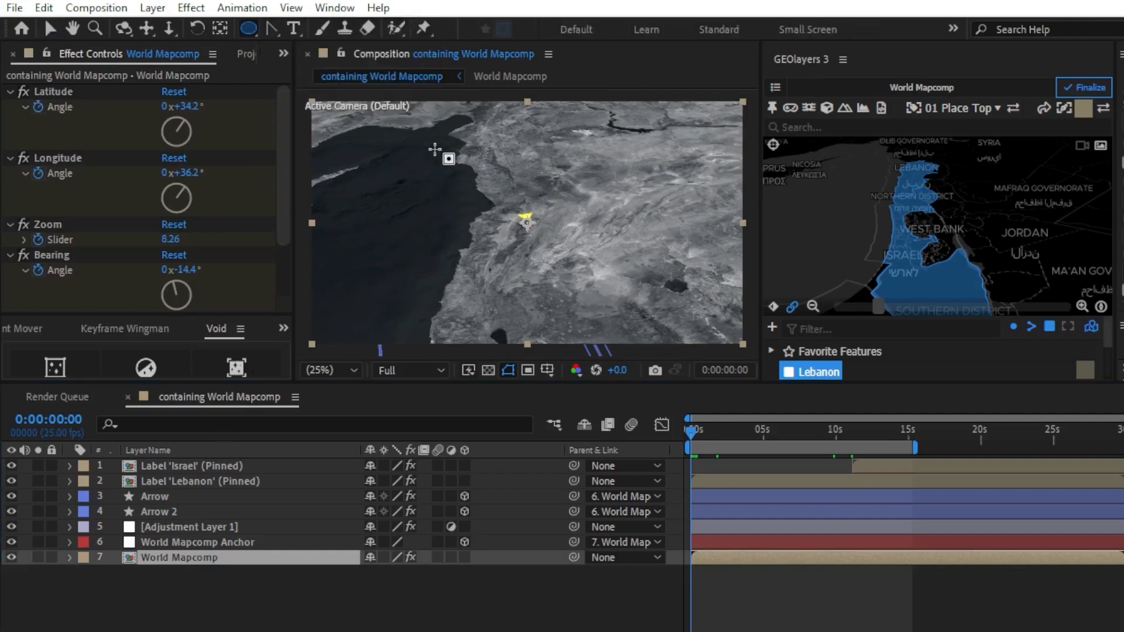
left_click_drag(403, 130, 635, 305)
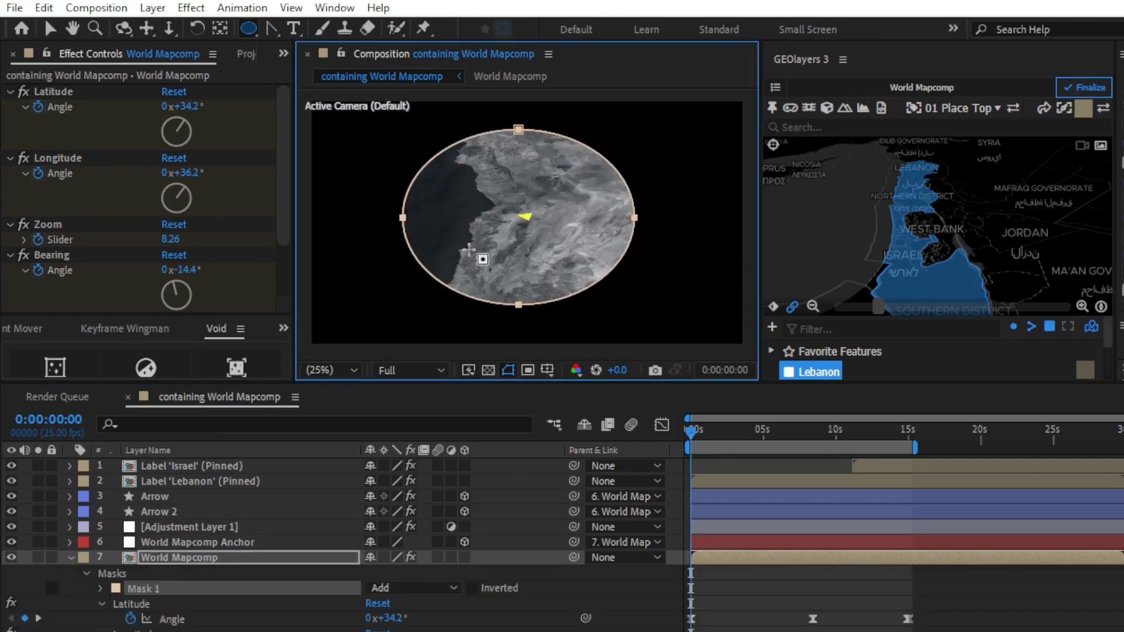
Step: Set the World Mapcomp mask's expansion to 250 pixels and its feather to 498 pixels, then collapse and deselect the layer
left_click(100, 588)
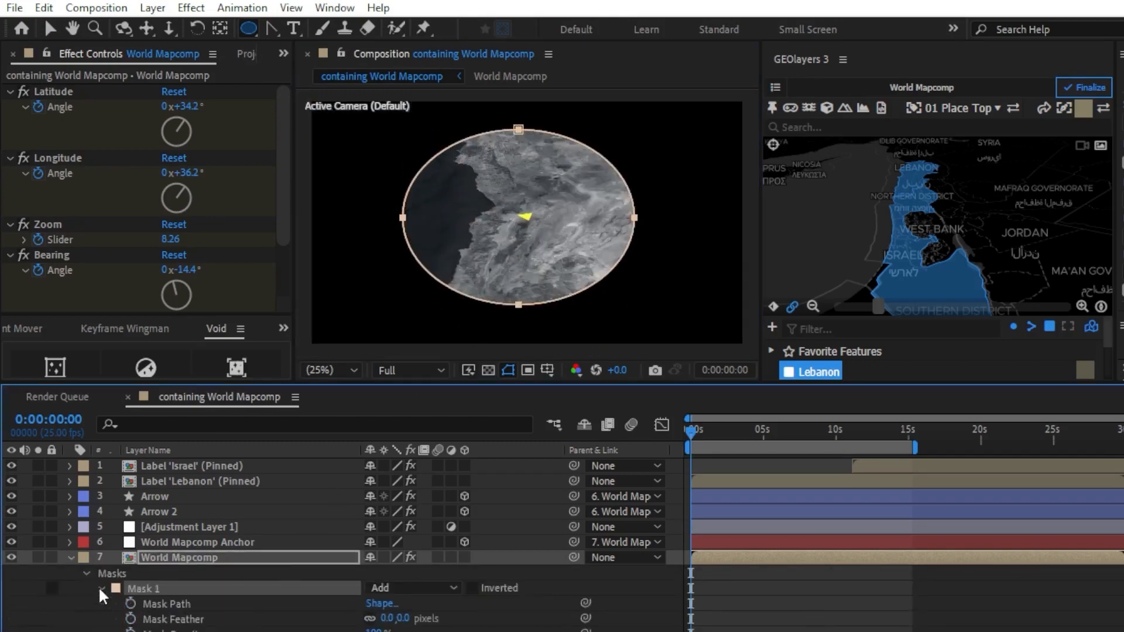
left_click_drag(404, 618, 524, 630)
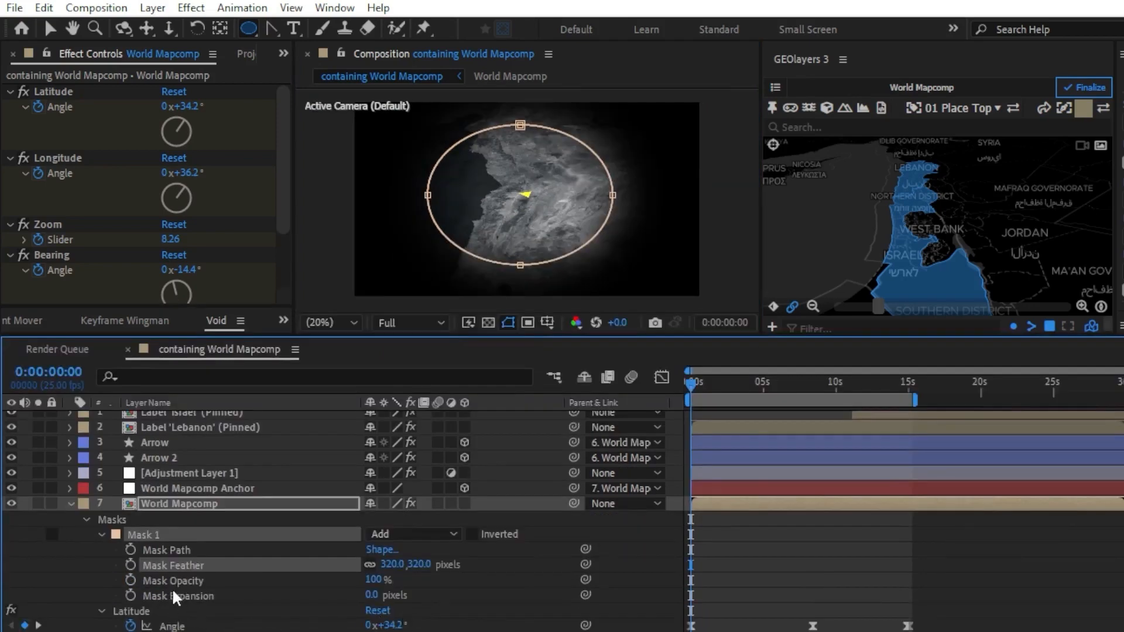
left_click_drag(372, 594, 530, 604)
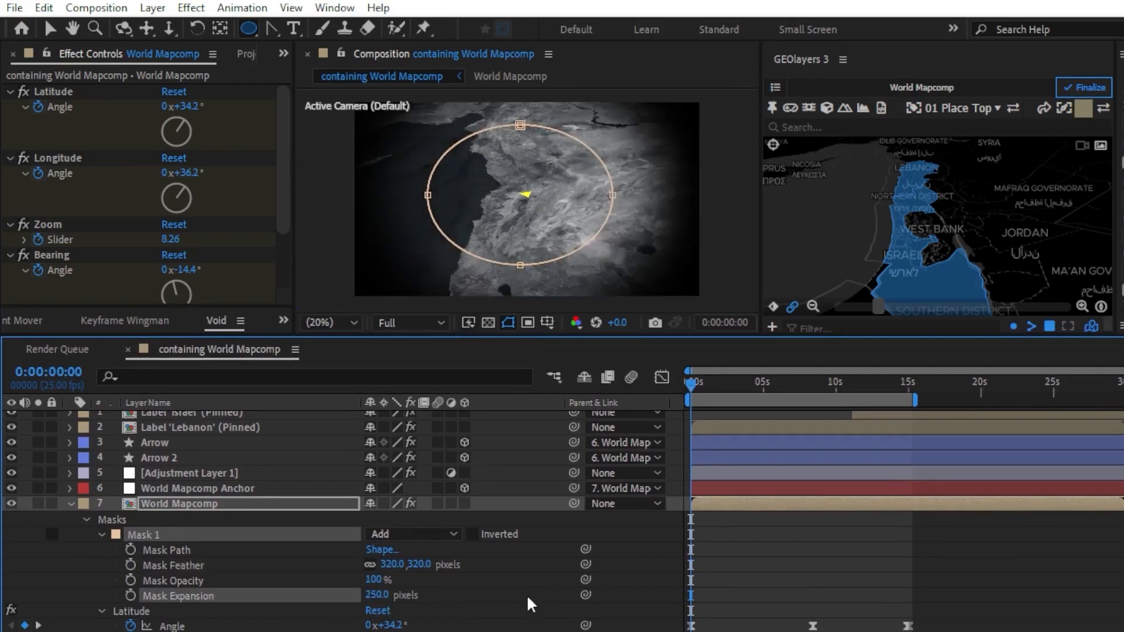
left_click_drag(409, 565, 545, 593)
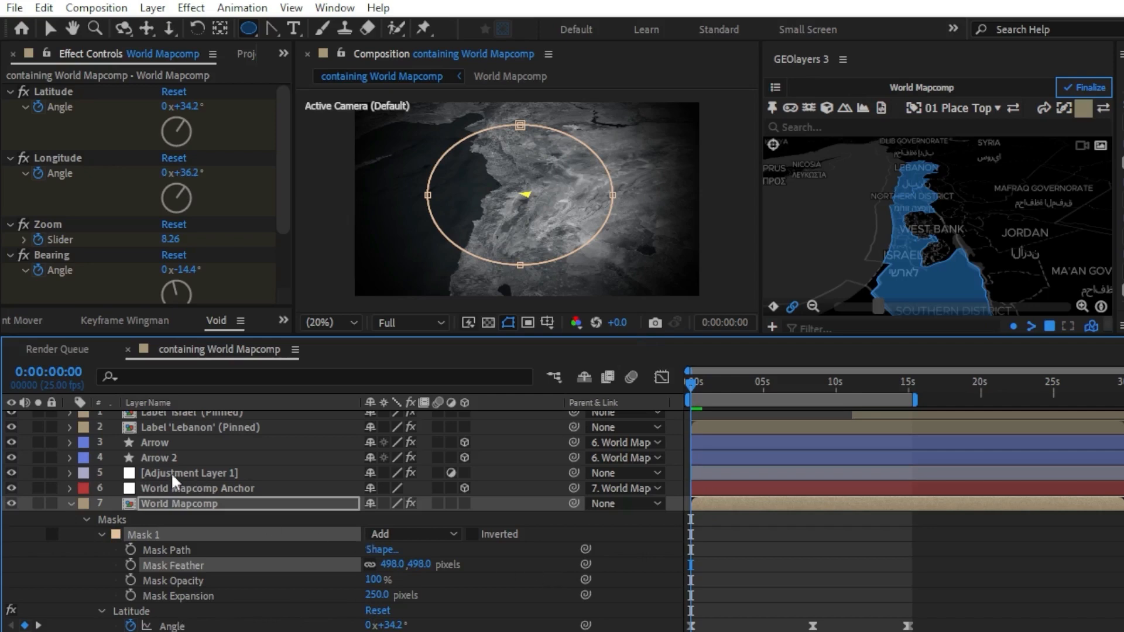
left_click(71, 505)
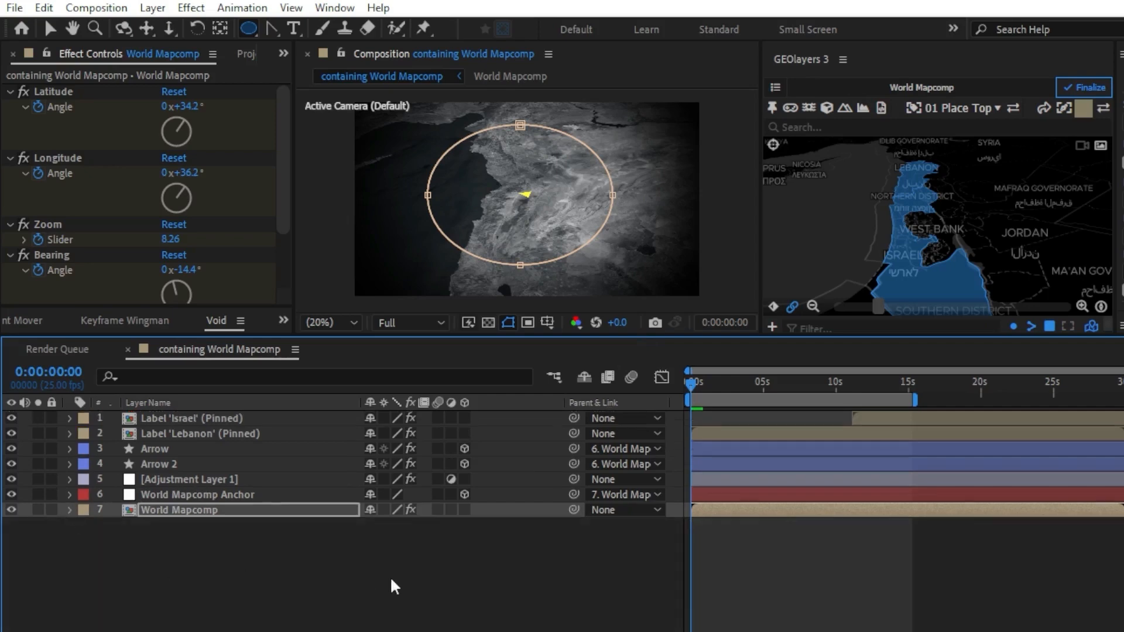
left_click(424, 585)
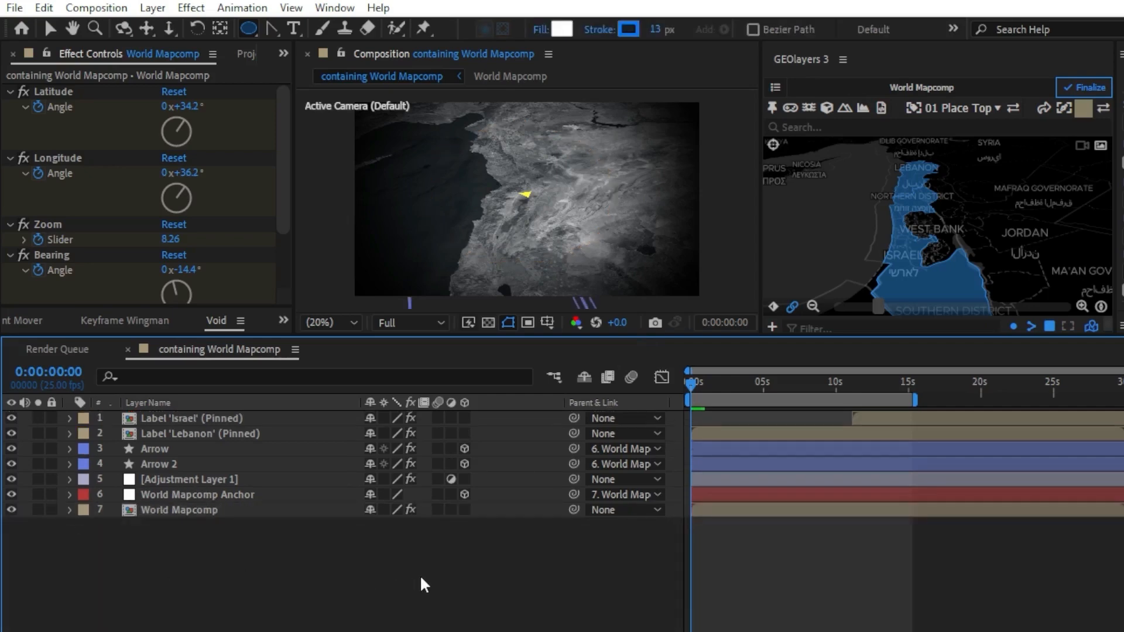